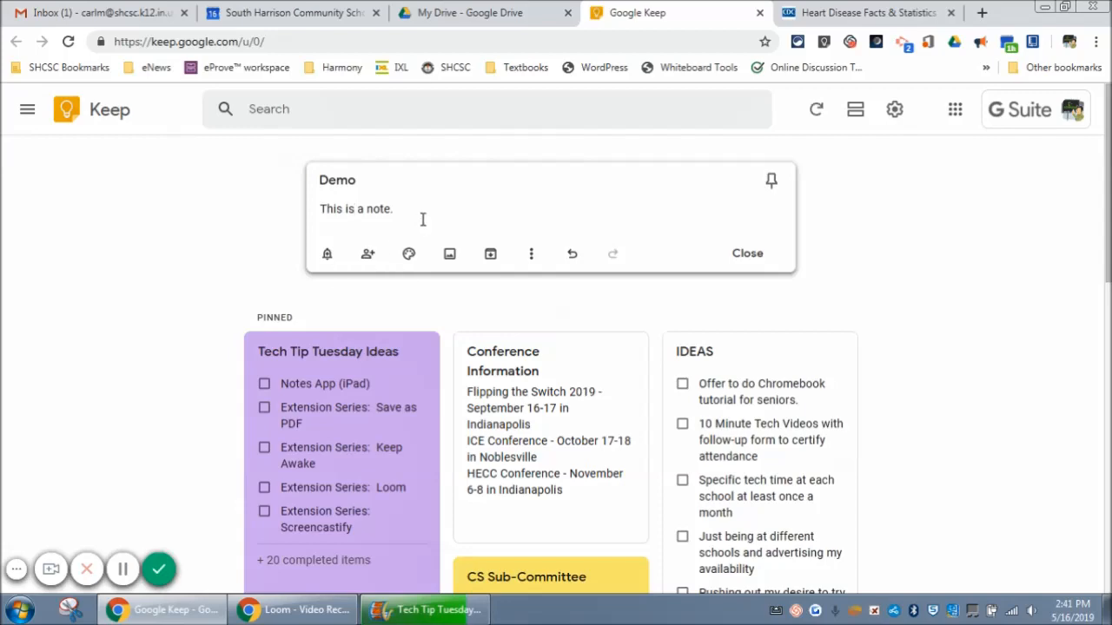
# Close the new Demo note, reopen it from the unpinned notes and display its reminder options.
pyautogui.click(740, 253)
pyautogui.scroll(-5, 373, 276)
pyautogui.scroll(5, 304, 341)
pyautogui.moveTo(323, 216)
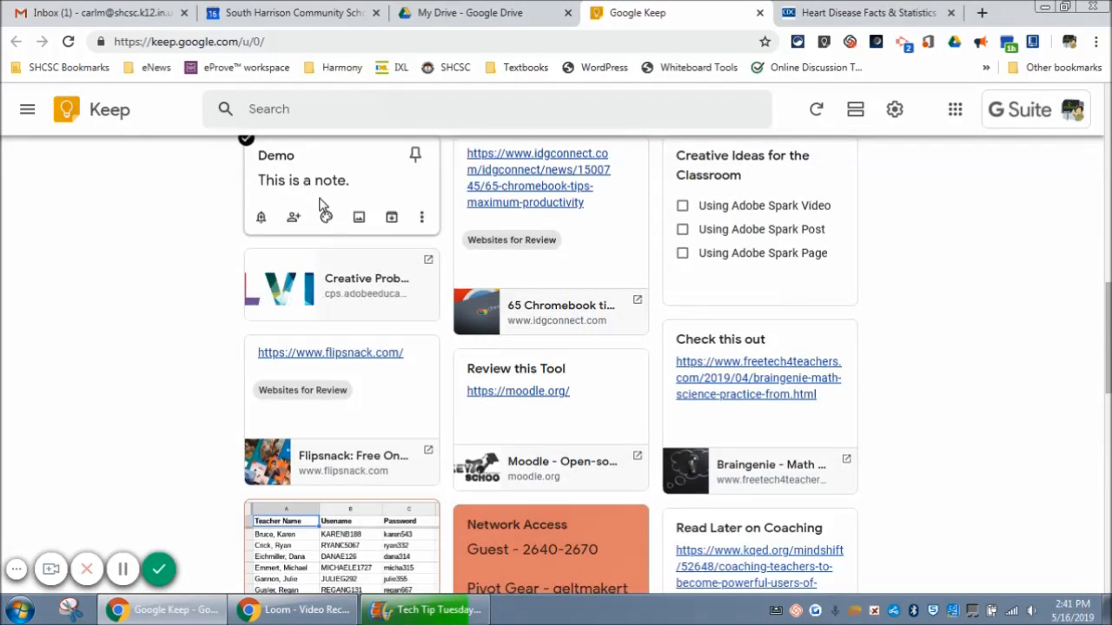
pyautogui.click(368, 182)
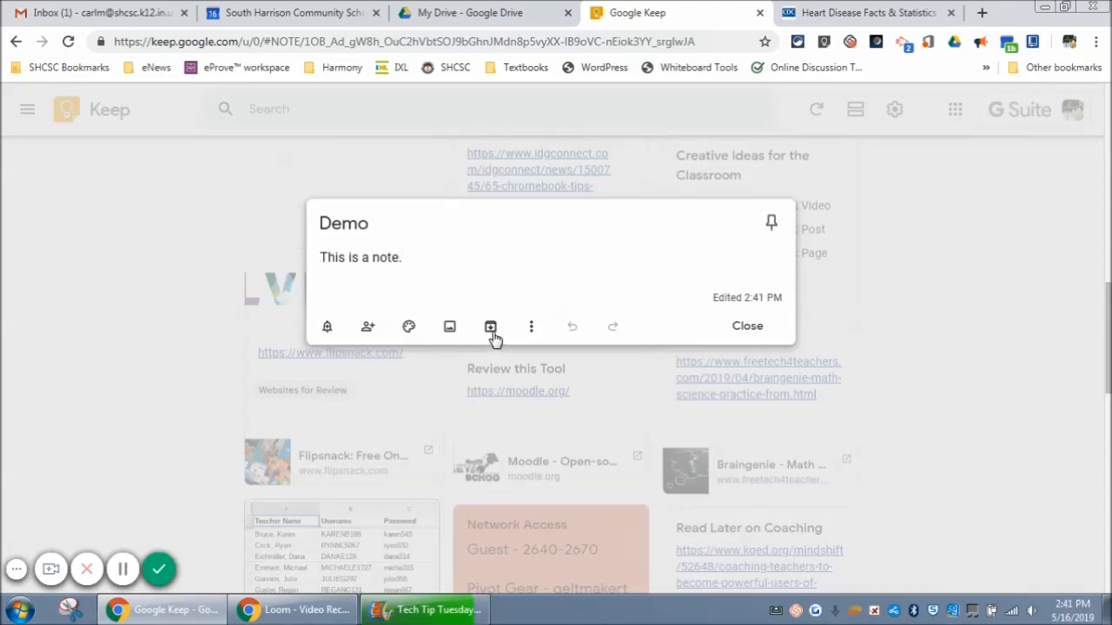
pyautogui.click(327, 330)
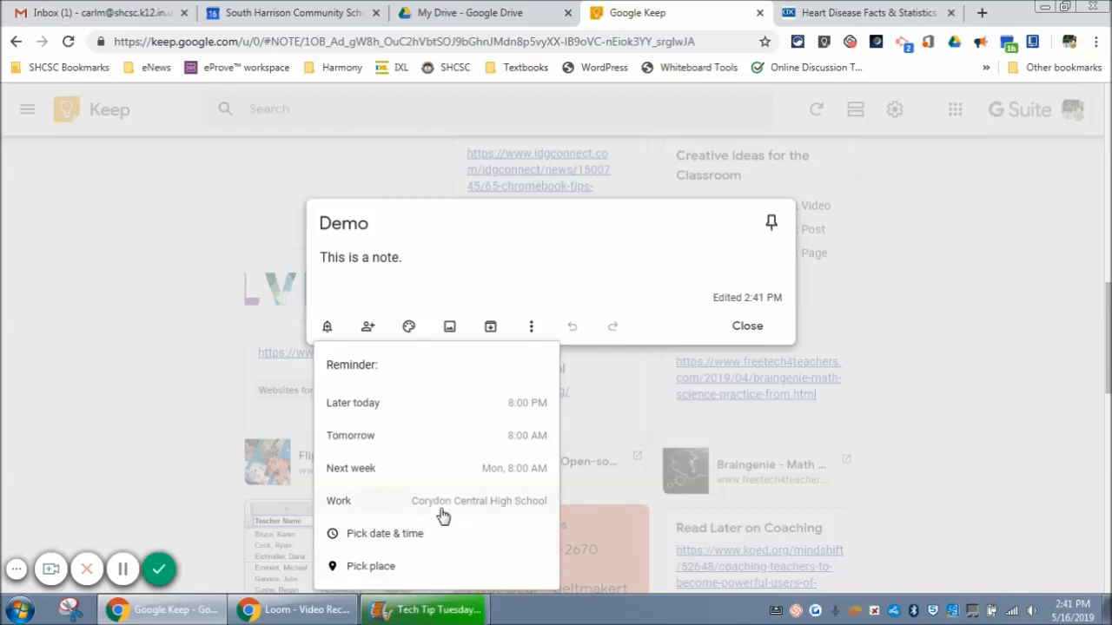
# Share the Demo note by adding a colleague's e-mail address as a collaborator and saving.
pyautogui.click(371, 329)
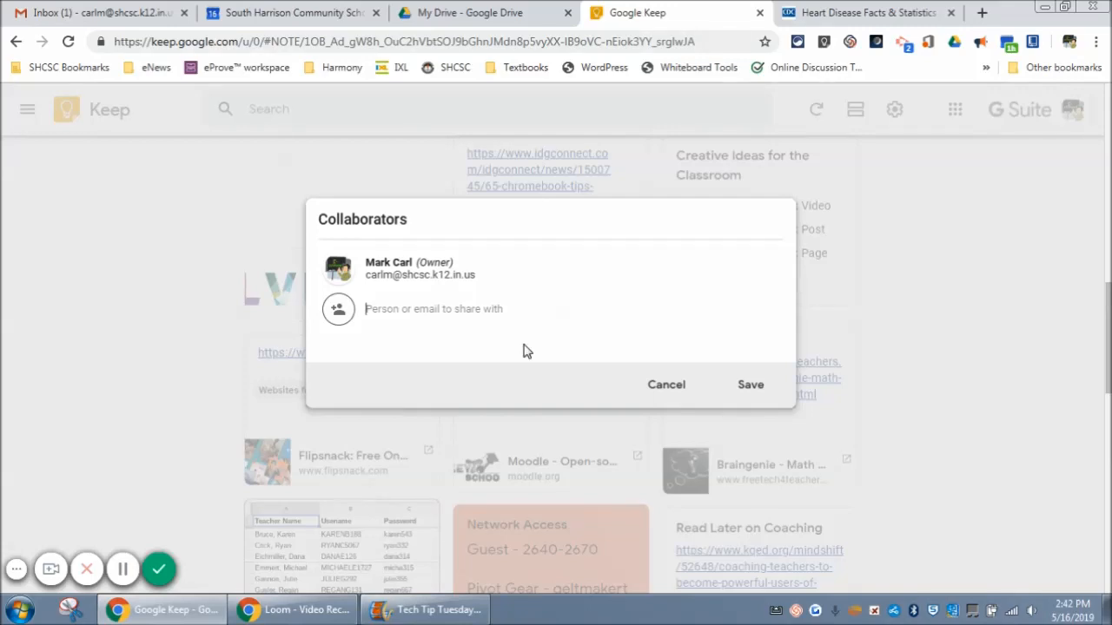
pyautogui.write('parker')
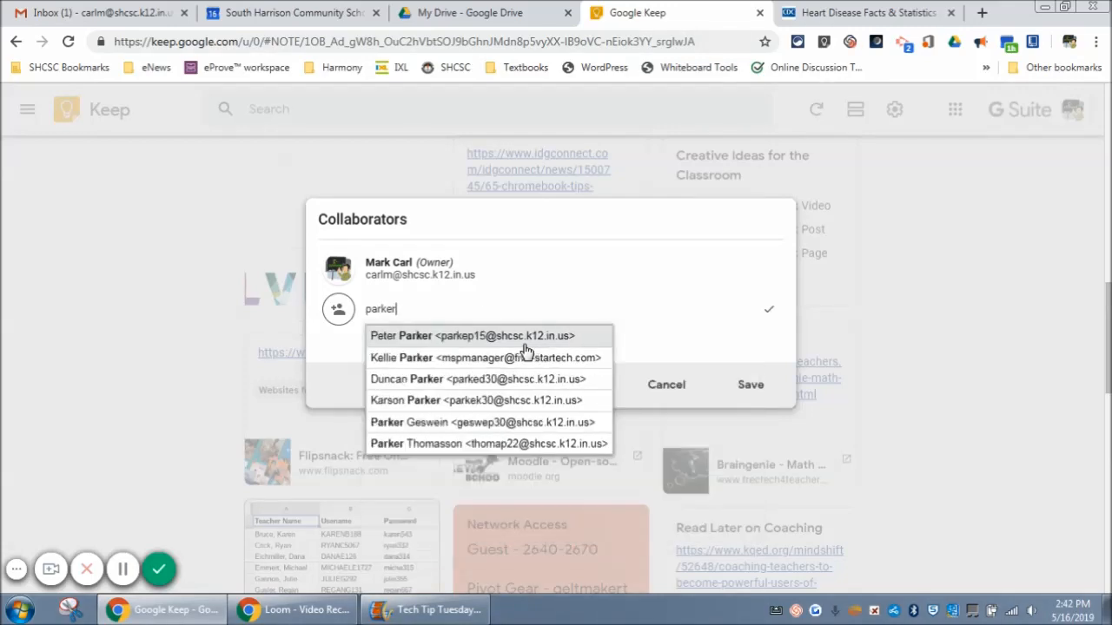
pyautogui.click(443, 337)
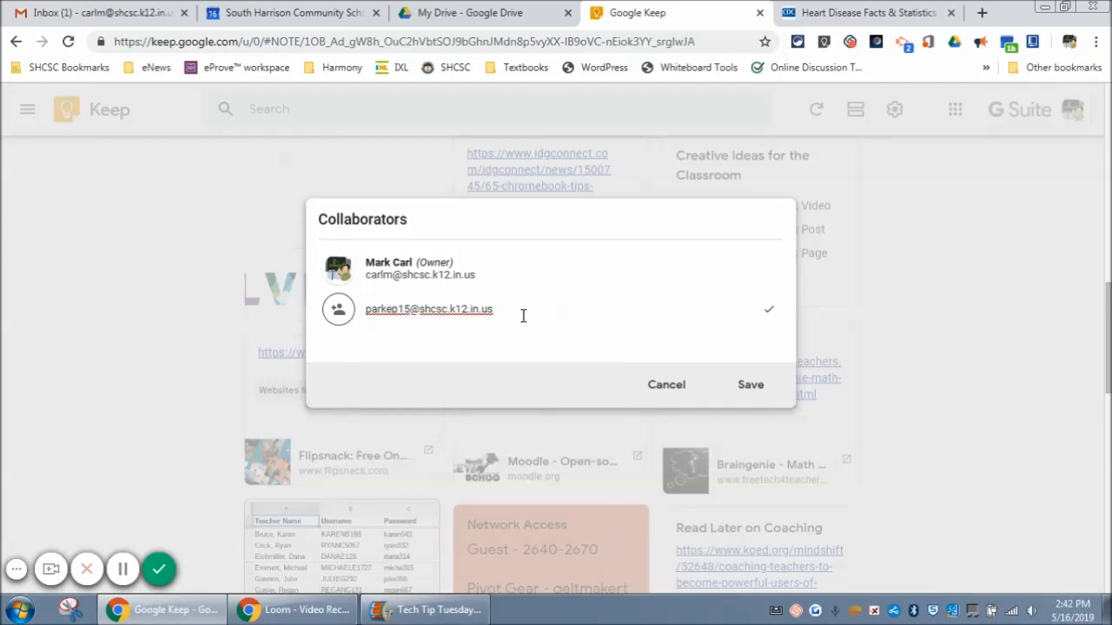
pyautogui.click(735, 385)
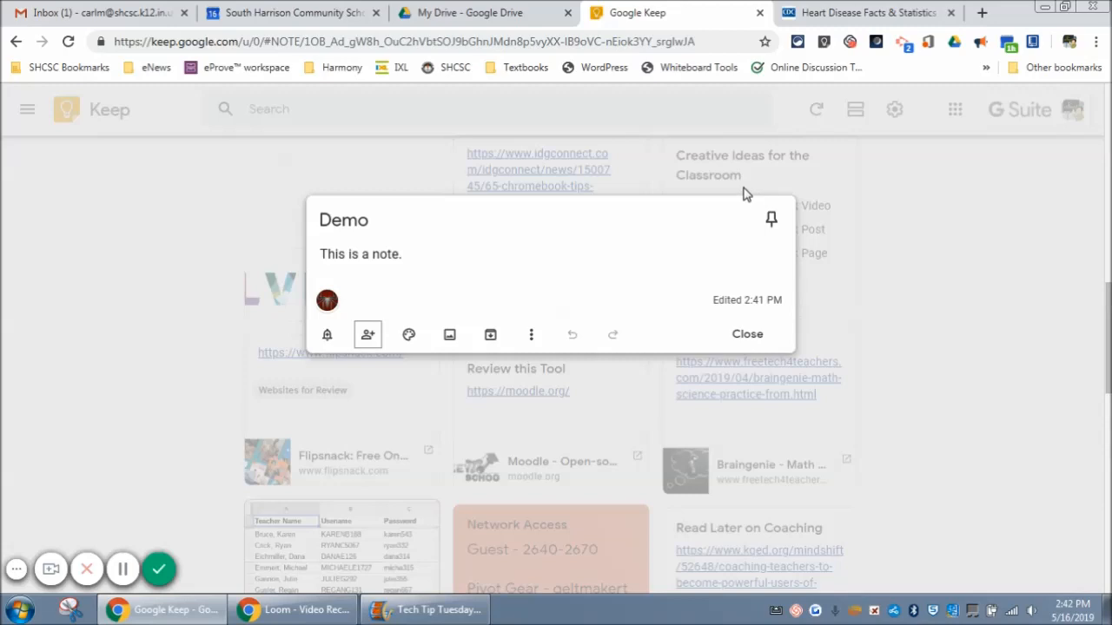
# Set the Demo note's background colour to teal and view the image file chooser without adding an image.
pyautogui.moveTo(409, 339)
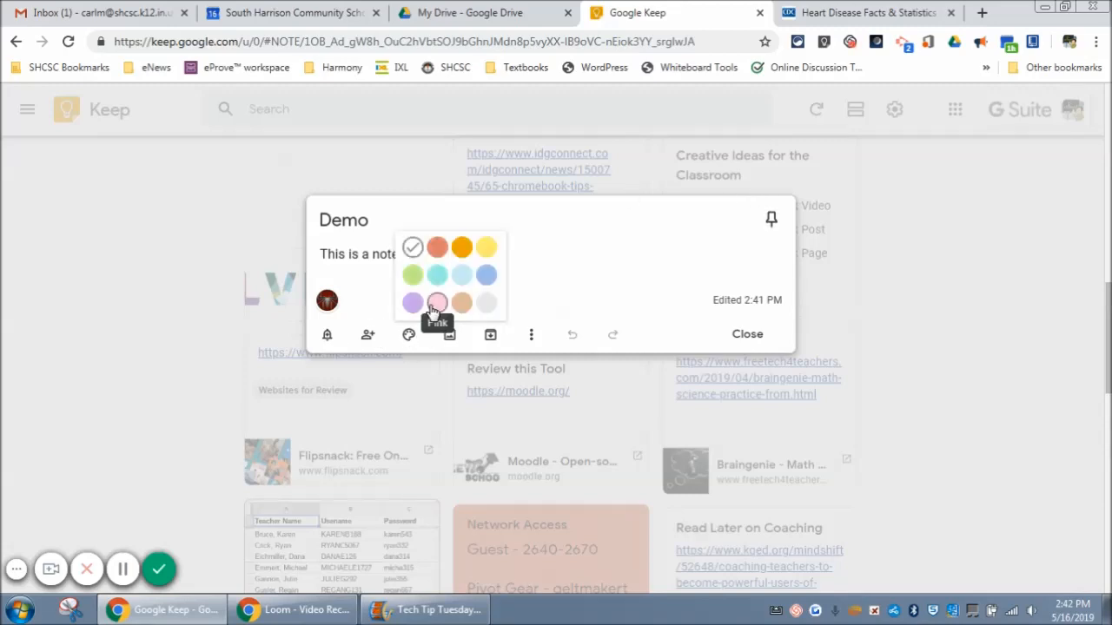
pyautogui.click(437, 275)
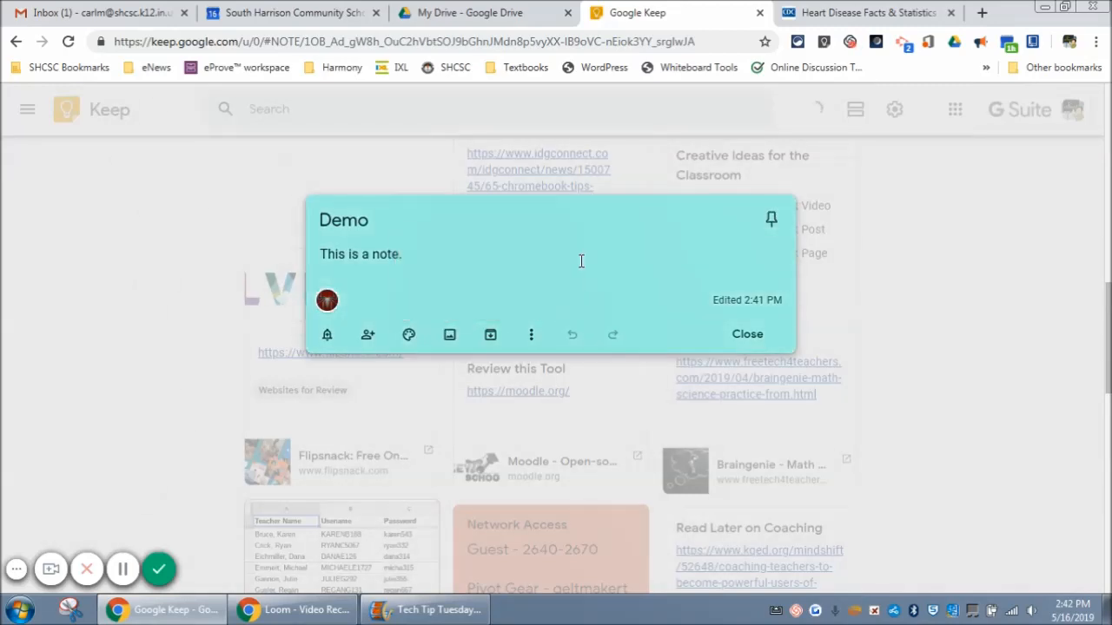
pyautogui.click(449, 336)
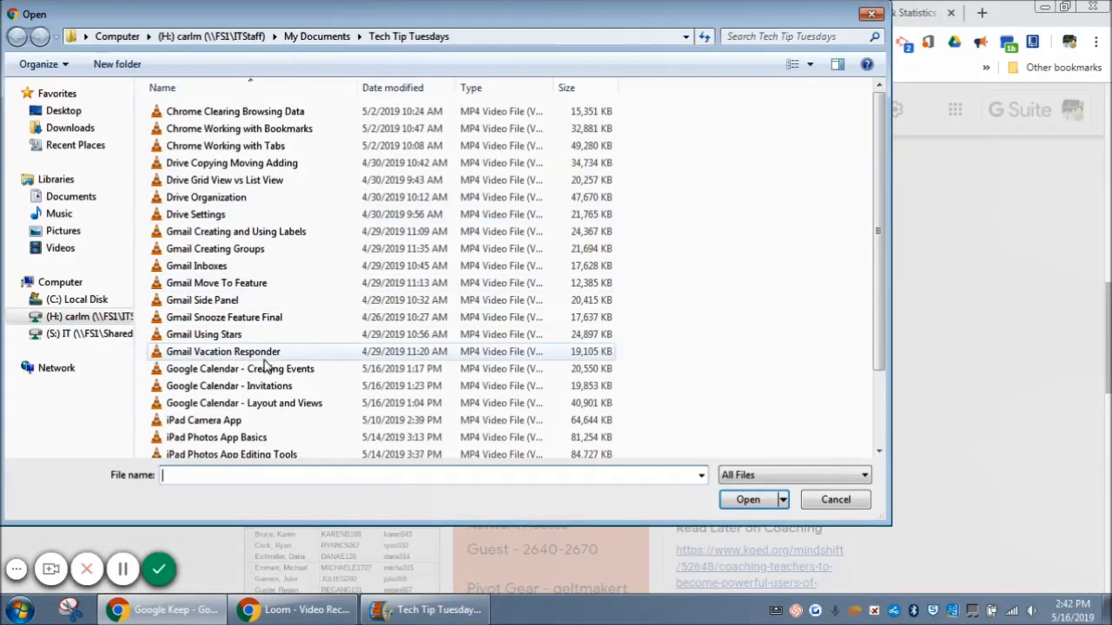
pyautogui.click(812, 504)
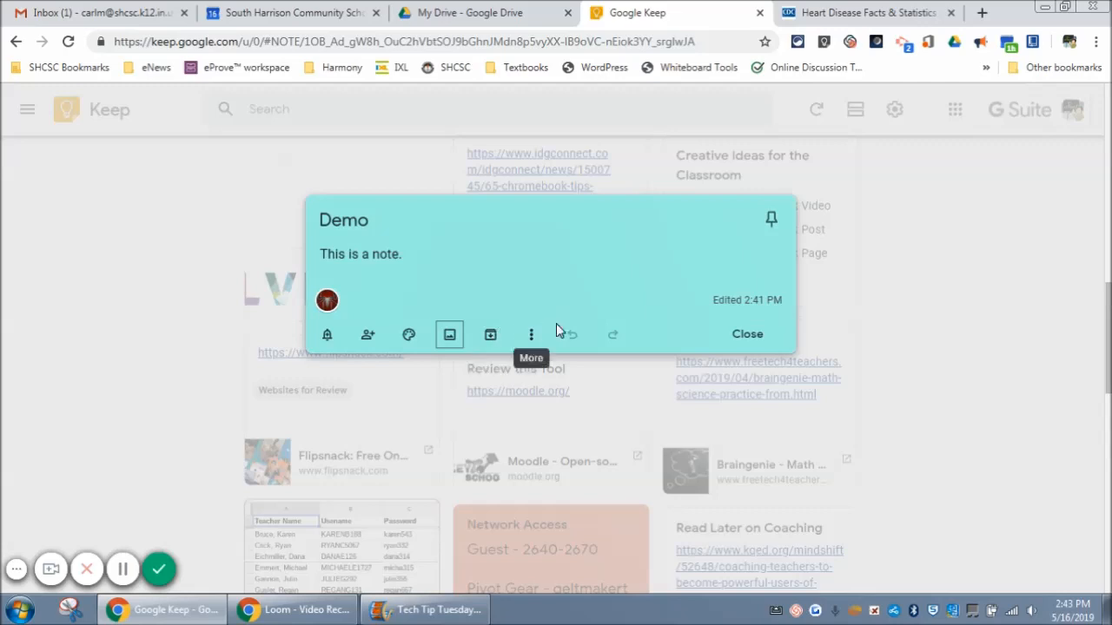
# Turn the Demo note into a checklist and add the entries "item 2", "item 3" and "item 4".
pyautogui.click(531, 337)
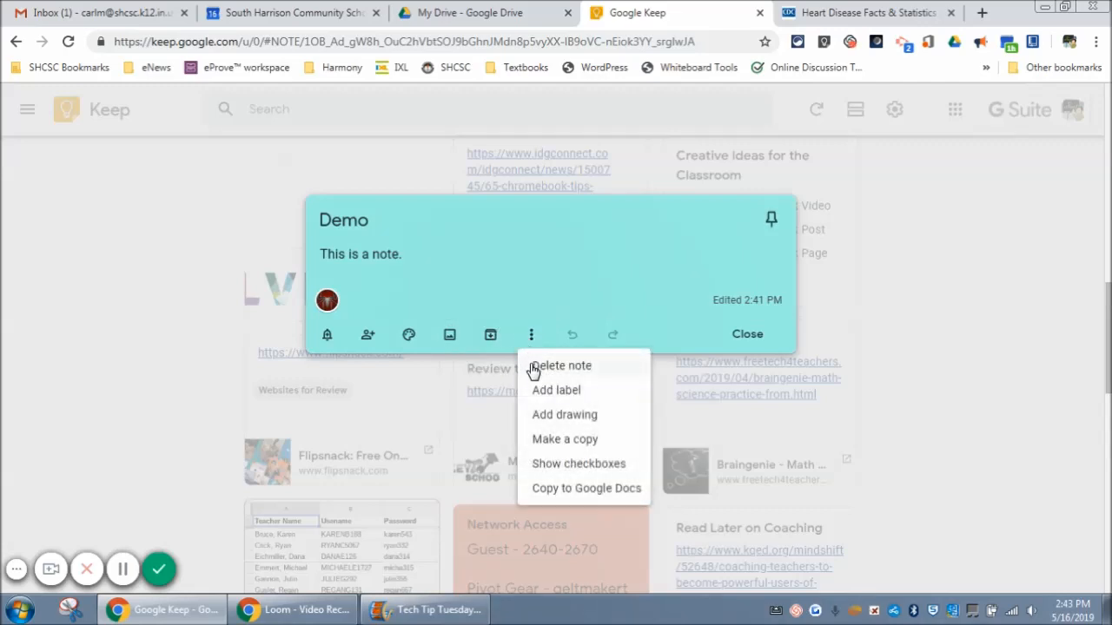
pyautogui.click(538, 467)
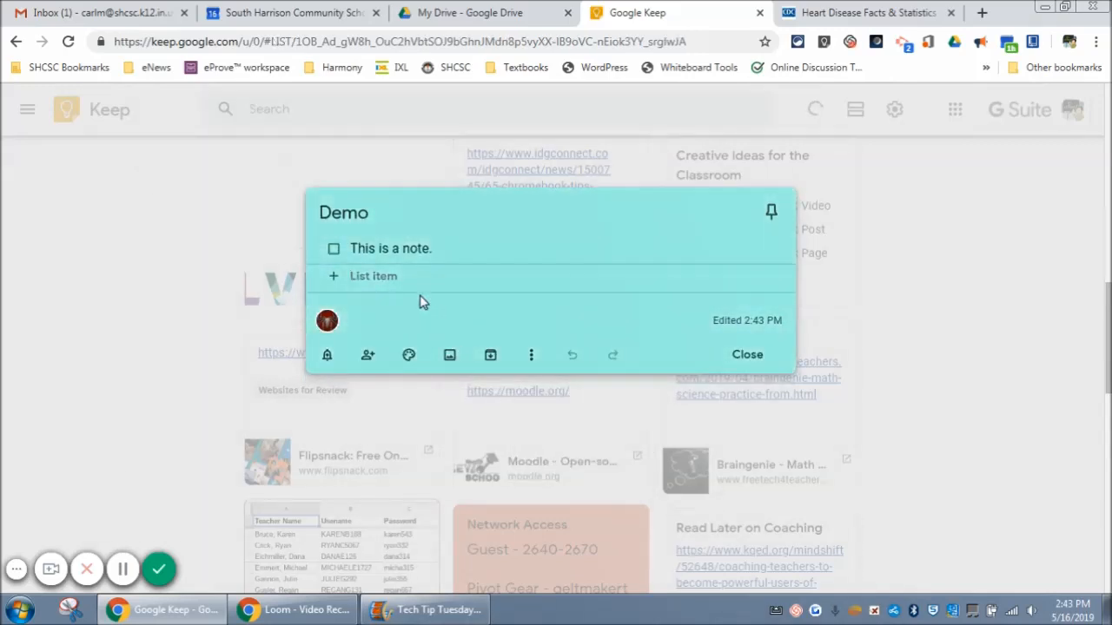
pyautogui.click(383, 275)
pyautogui.write('item 2')
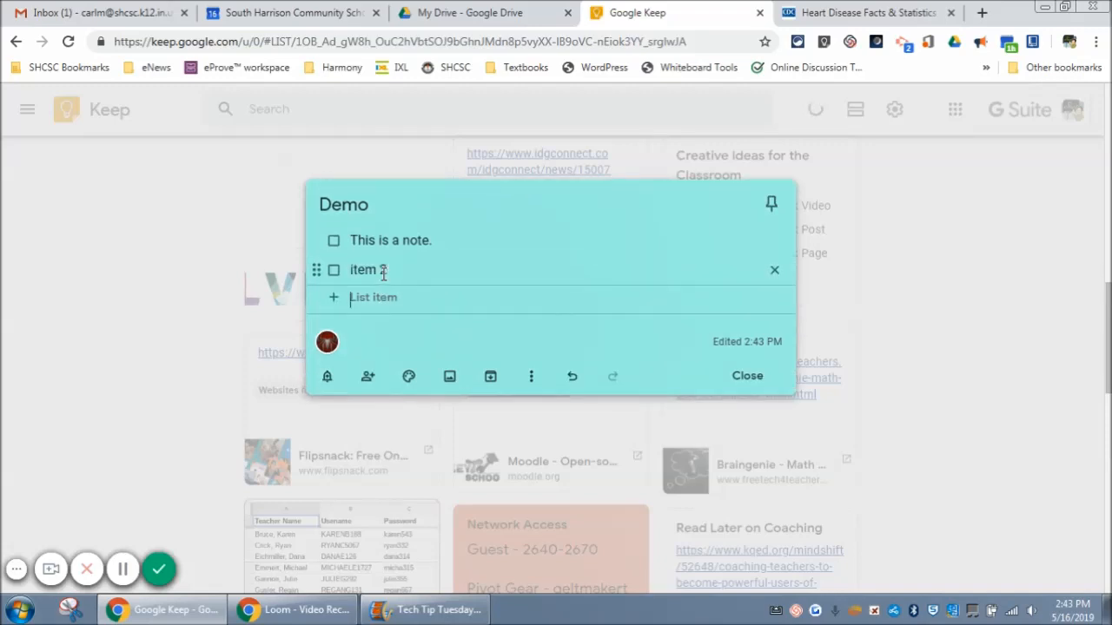
pyautogui.press('Return')
pyautogui.write('item 2')
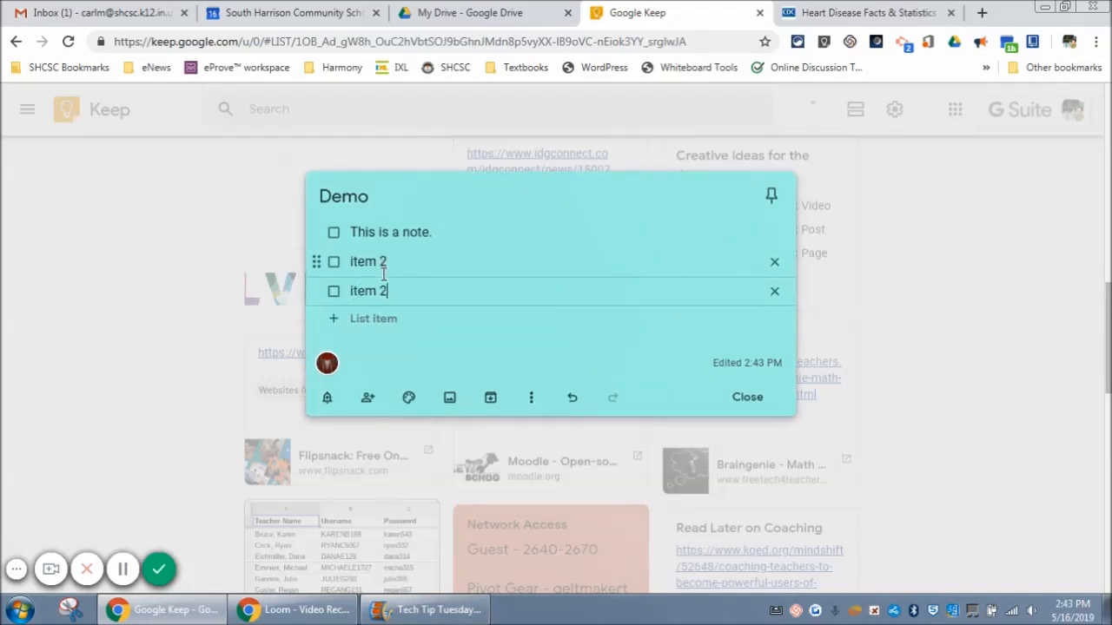
pyautogui.press('BackSpace')
pyautogui.write('3')
pyautogui.press('Return')
pyautogui.write('item ')
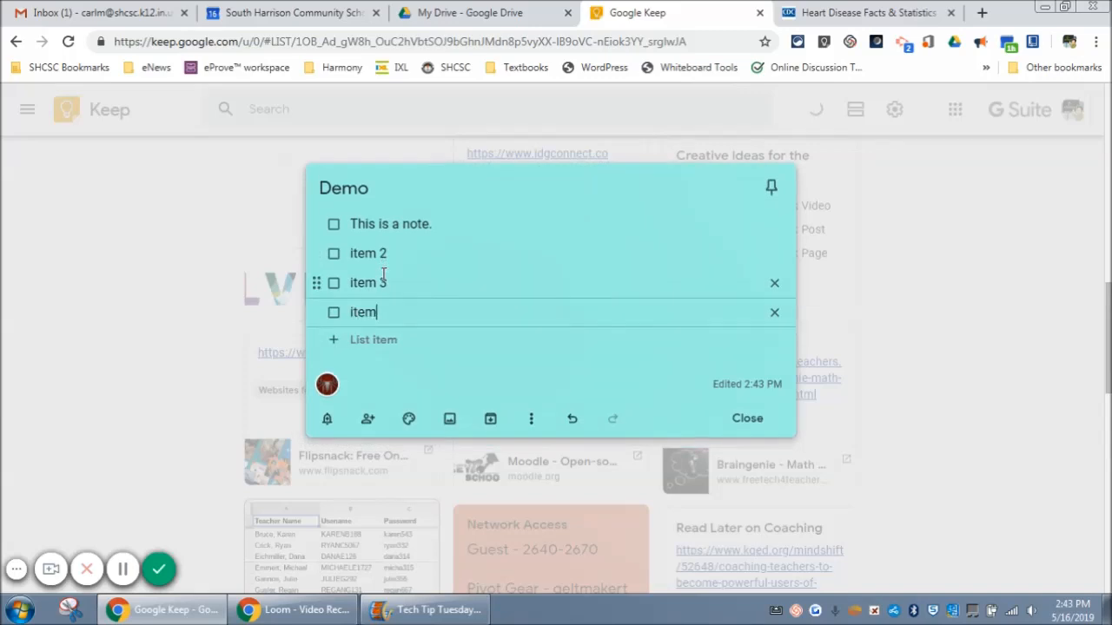
pyautogui.write('4')
# Mark item 2 in the Demo checklist as completed.
pyautogui.moveTo(318, 252)
pyautogui.mouseDown()
pyautogui.moveTo(316, 277)
pyautogui.moveTo(321, 246)
pyautogui.moveTo(328, 254)
pyautogui.mouseUp()
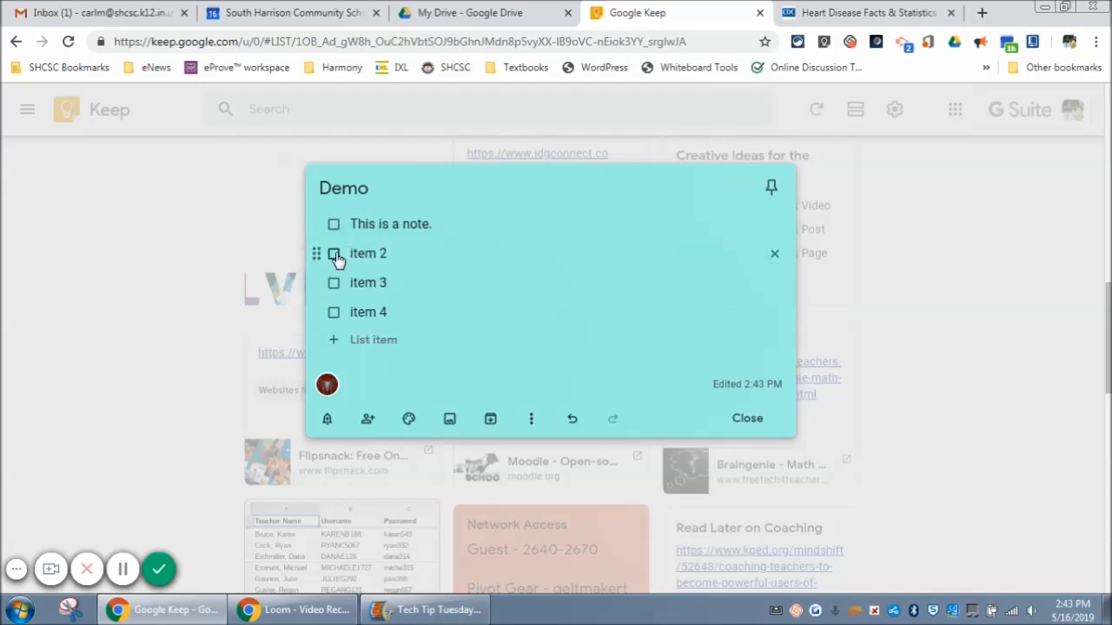
pyautogui.click(335, 255)
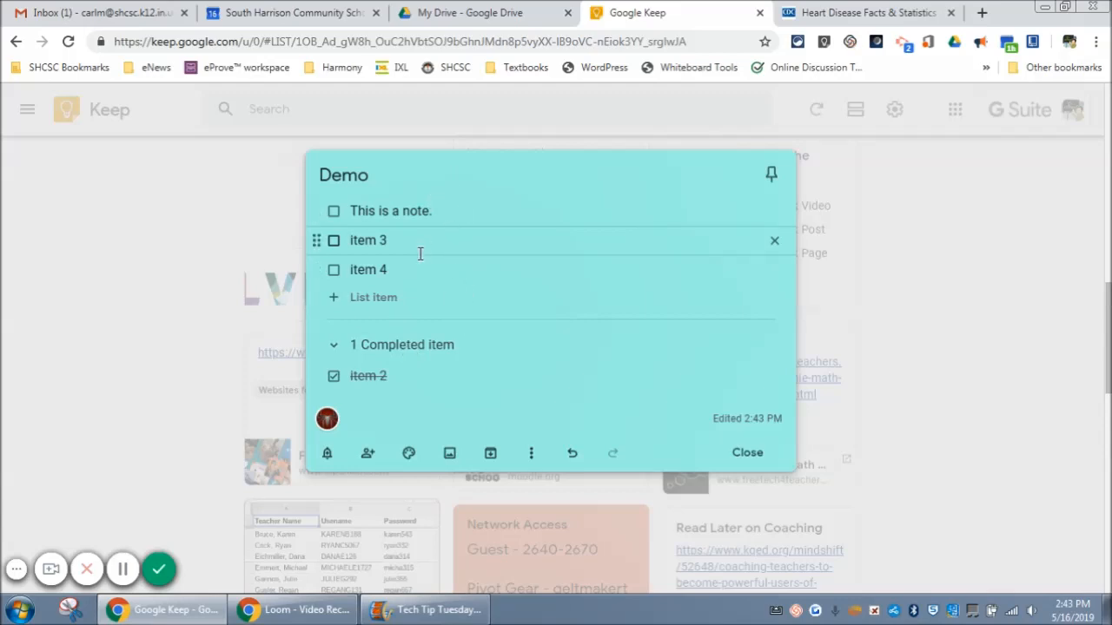
# Add a drawing with a freehand pen scribble to the Demo note and return to the note.
pyautogui.click(531, 455)
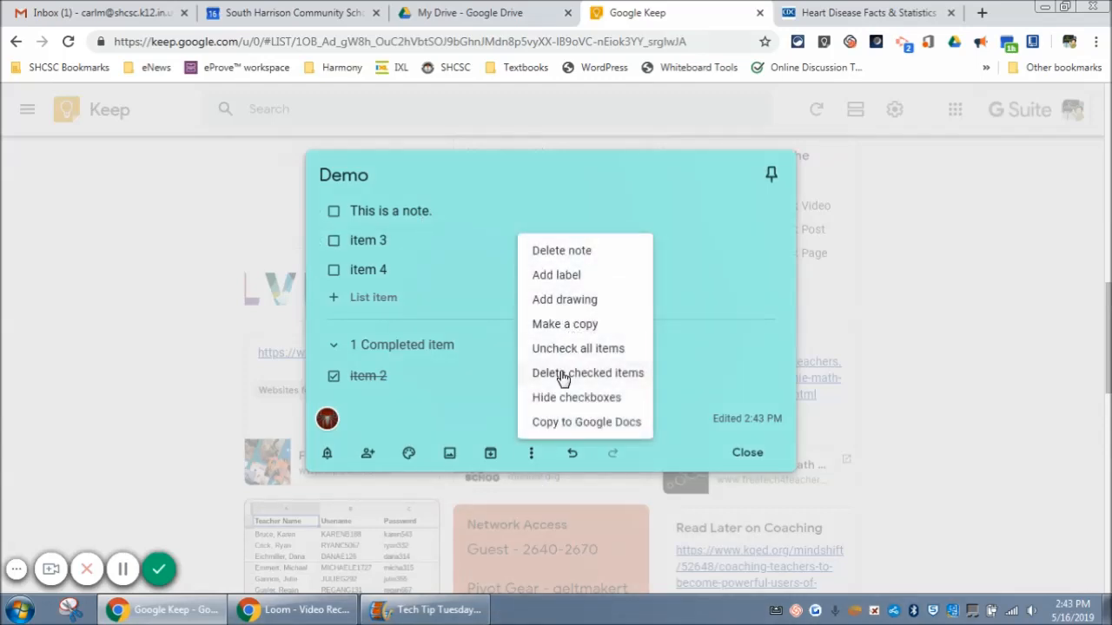
pyautogui.click(561, 310)
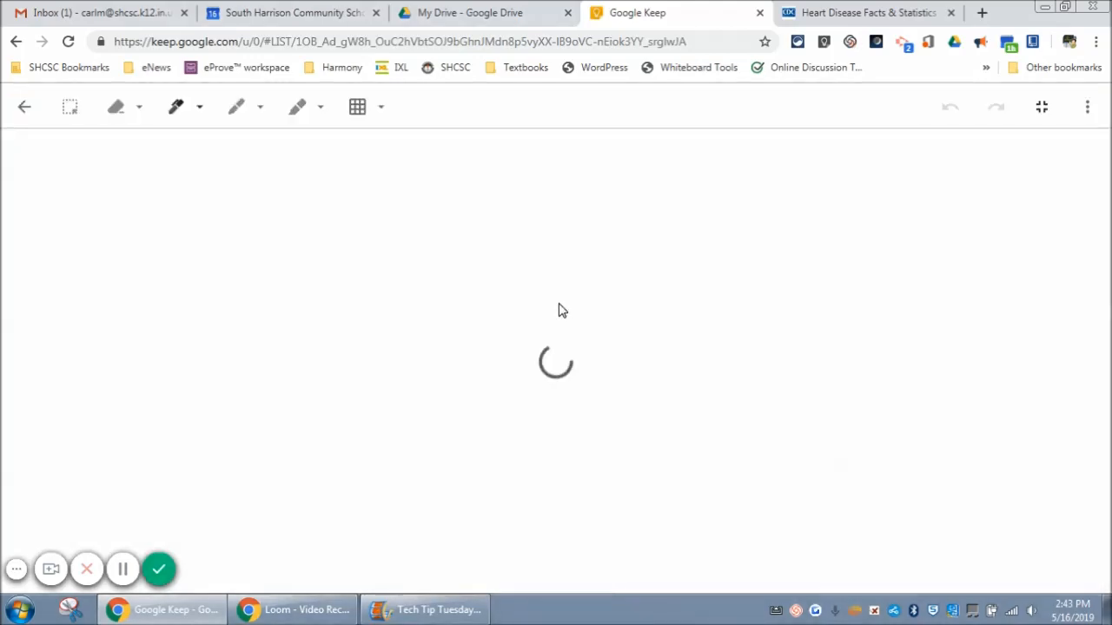
pyautogui.moveTo(465, 259)
pyautogui.mouseDown()
pyautogui.moveTo(469, 385)
pyautogui.moveTo(397, 332)
pyautogui.moveTo(445, 351)
pyautogui.moveTo(788, 368)
pyautogui.mouseUp()
pyautogui.moveTo(819, 321)
pyautogui.mouseDown()
pyautogui.moveTo(336, 256)
pyautogui.moveTo(548, 340)
pyautogui.moveTo(658, 231)
pyautogui.moveTo(282, 202)
pyautogui.mouseUp()
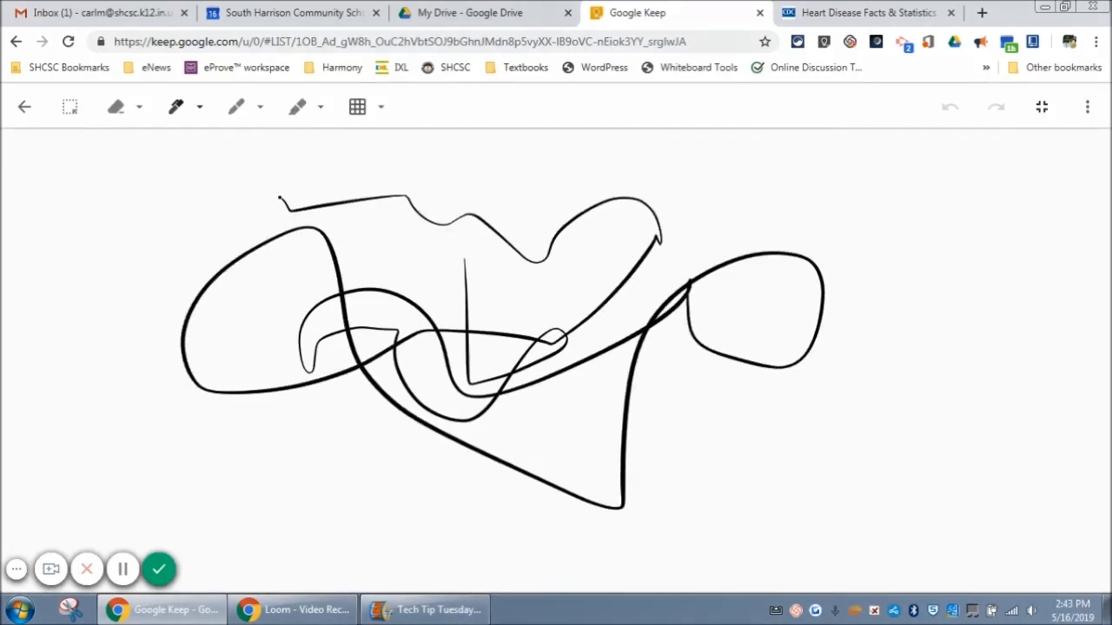
pyautogui.click(26, 110)
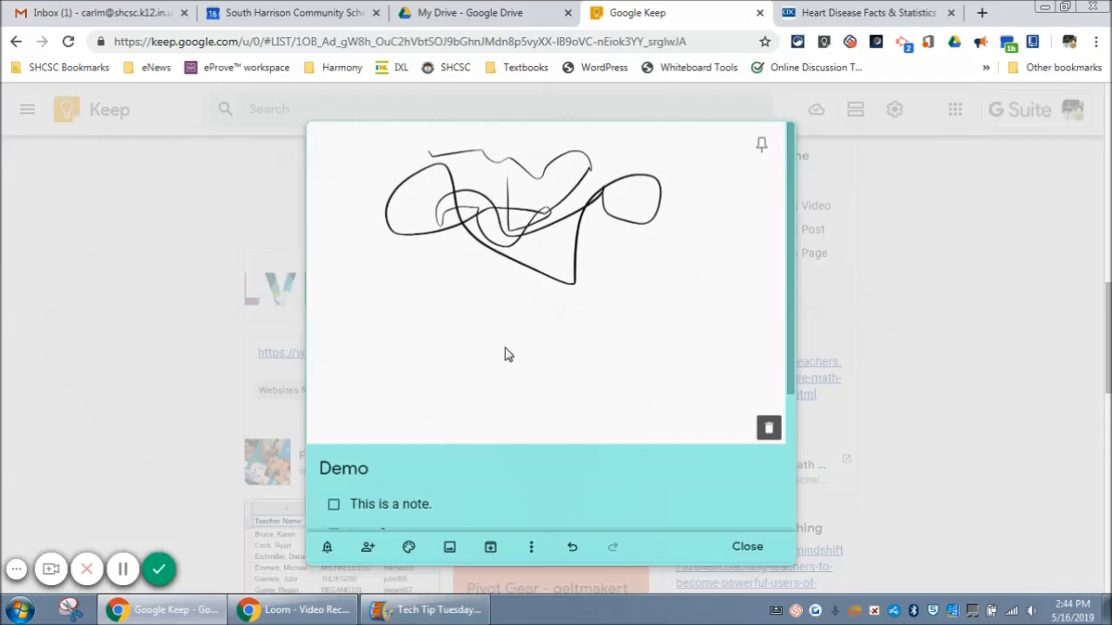
# Apply the existing label Tech Skills Curr to the Demo note and close the note.
pyautogui.scroll(-1, 497, 337)
pyautogui.scroll(-2, 497, 335)
pyautogui.scroll(-1, 365, 419)
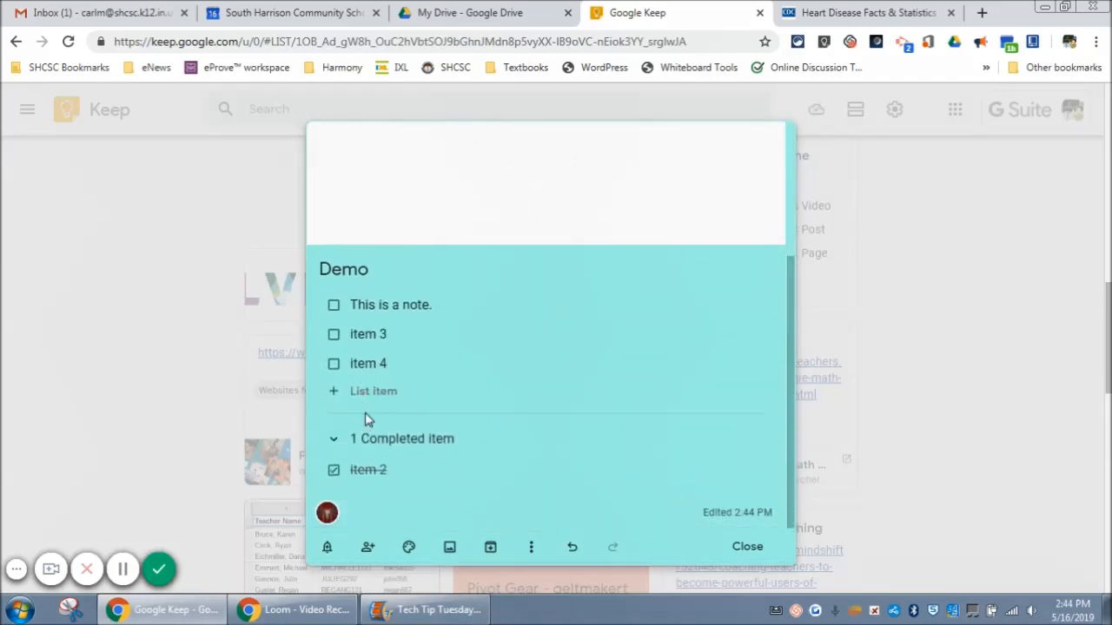
pyautogui.scroll(3, 377, 414)
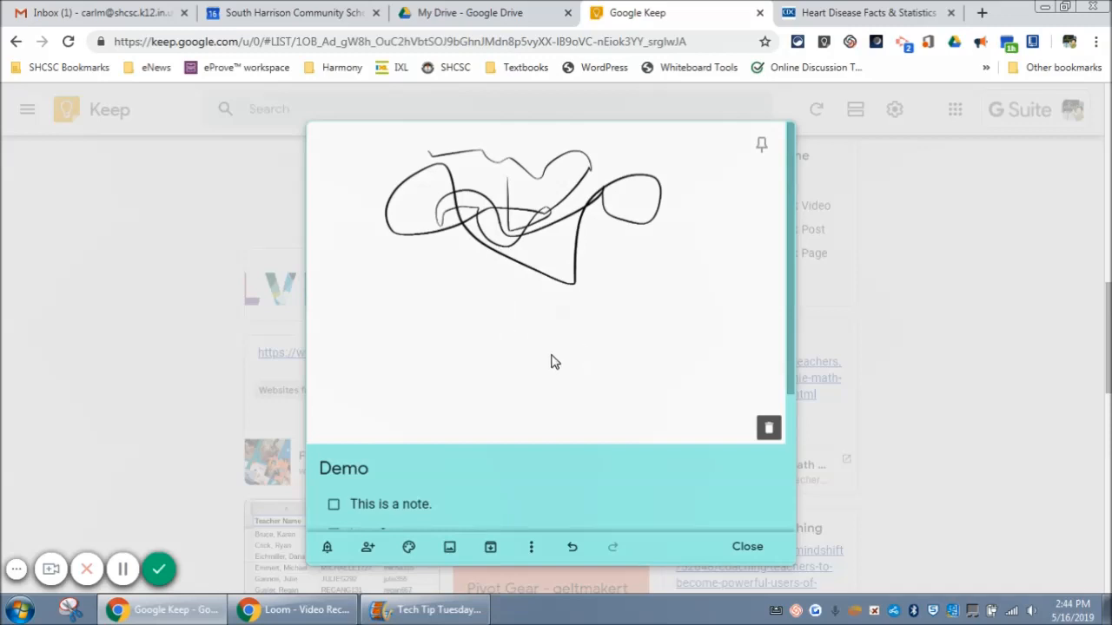
pyautogui.scroll(-3, 553, 361)
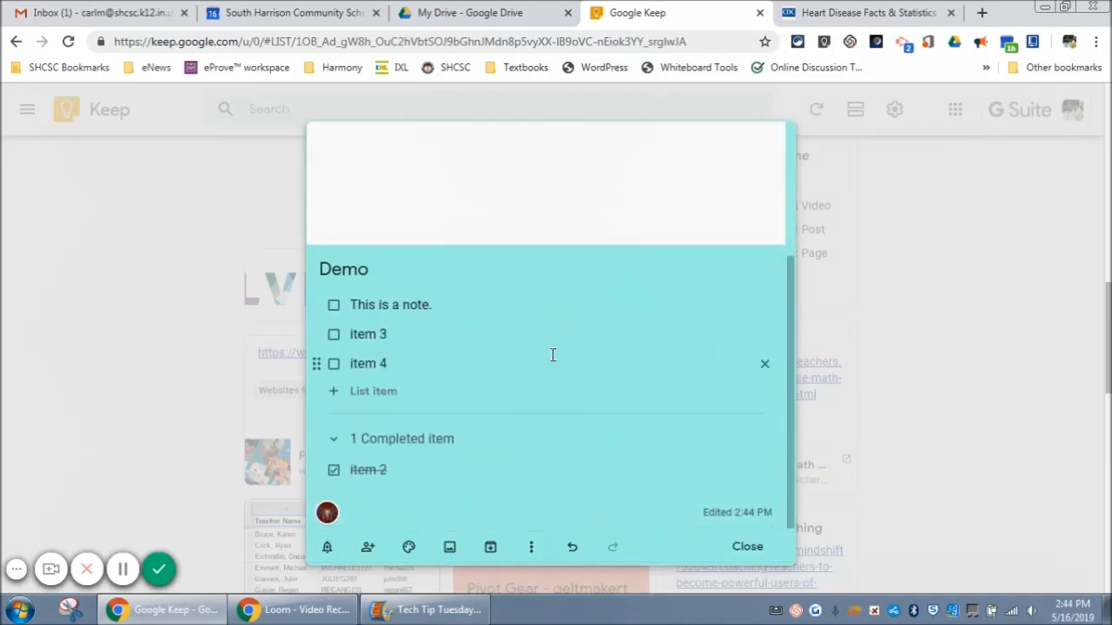
pyautogui.click(534, 547)
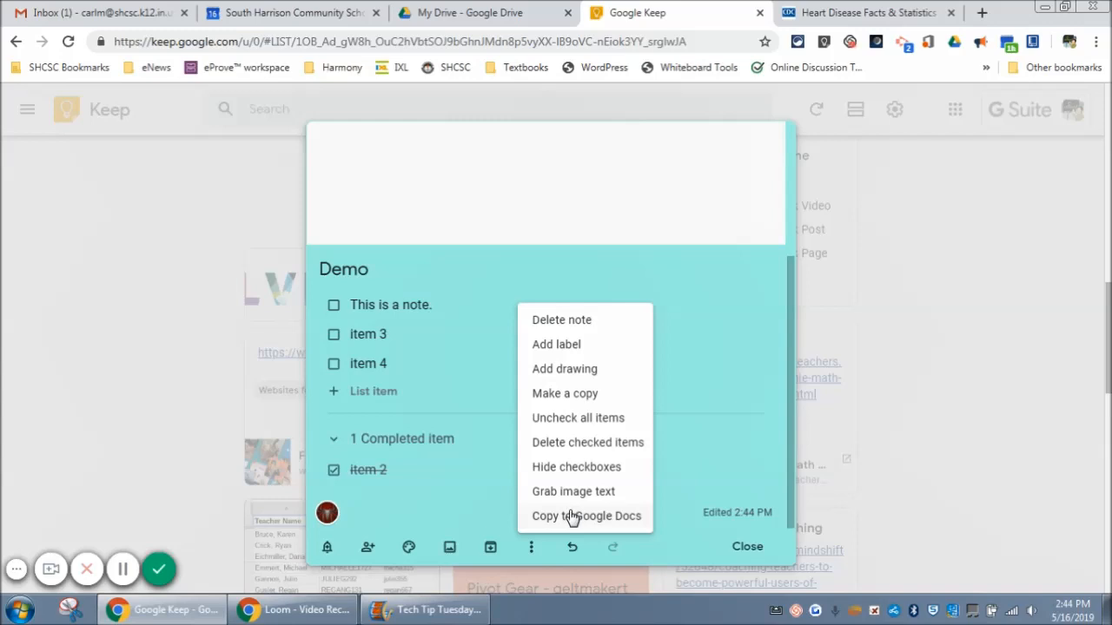
pyautogui.click(564, 349)
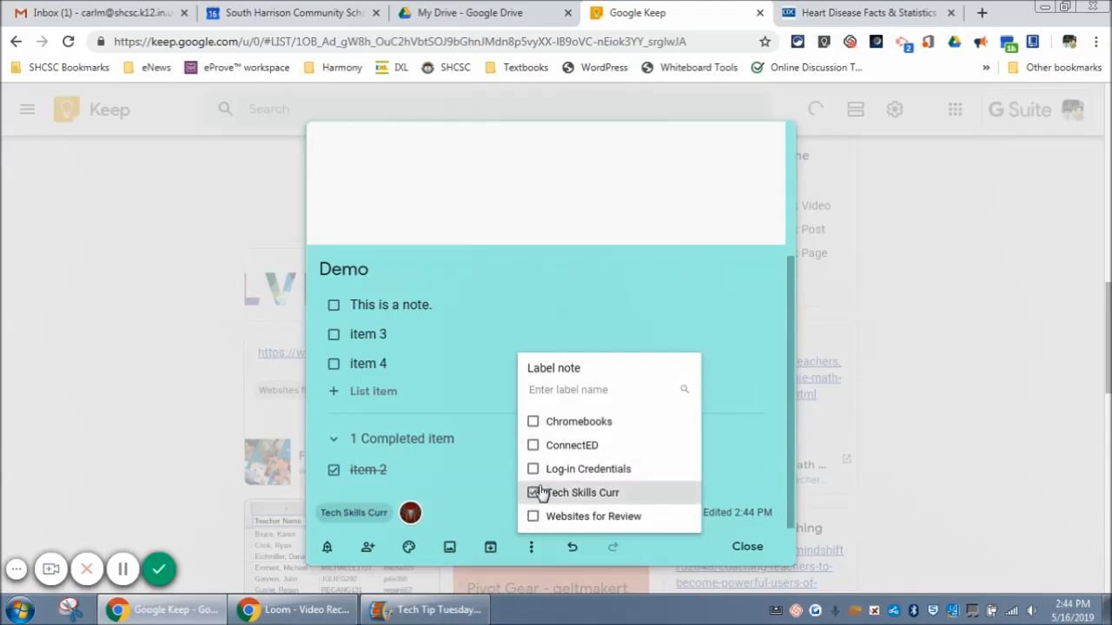
pyautogui.click(533, 492)
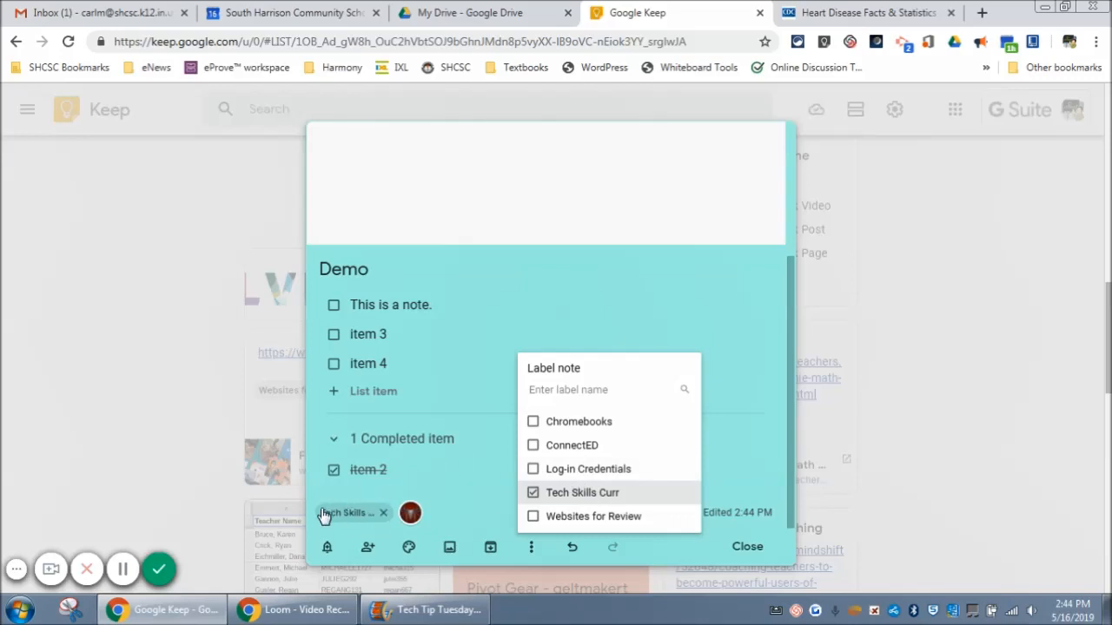
pyautogui.click(537, 290)
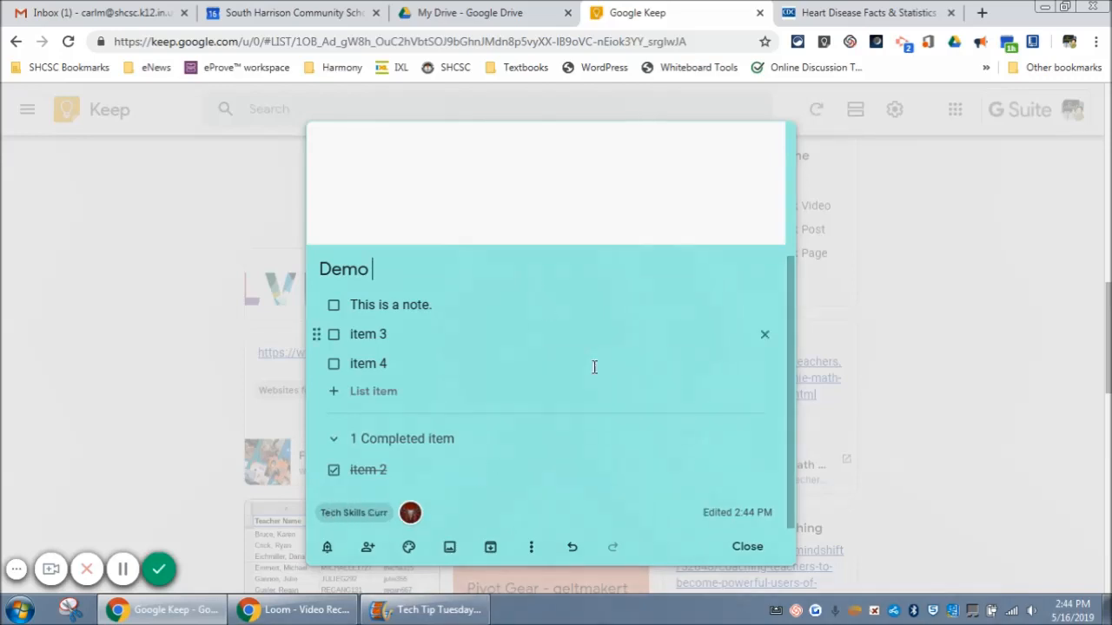
pyautogui.click(747, 548)
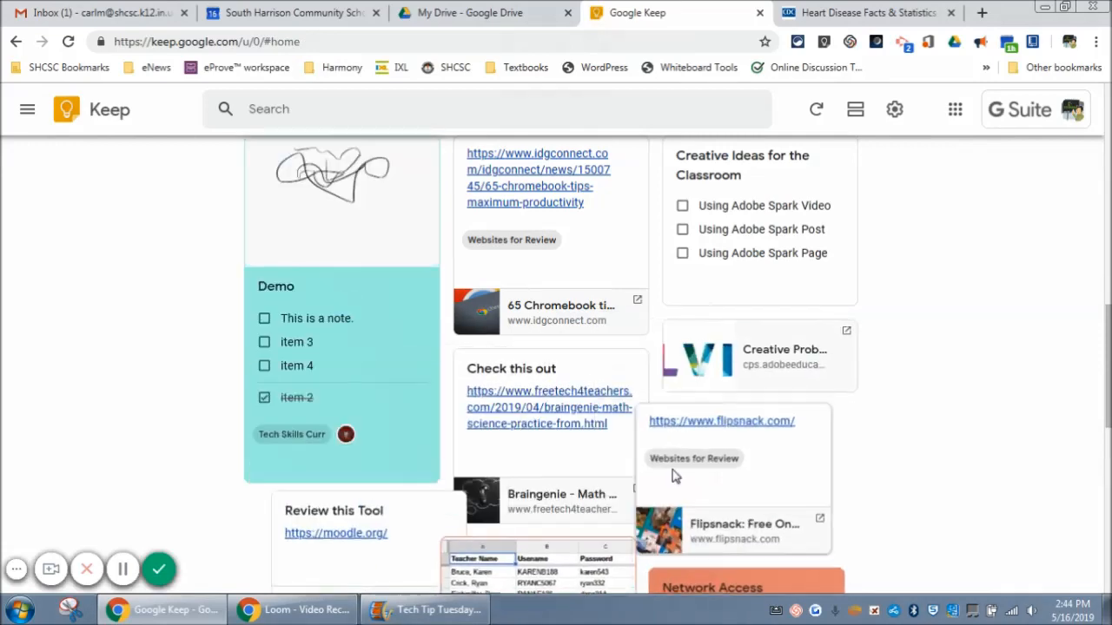
# Show the notes filed under the label Tech Skills Curr, followed by those under Websites for Review.
pyautogui.scroll(3, 375, 376)
pyautogui.scroll(-2, 379, 350)
pyautogui.scroll(1, 377, 349)
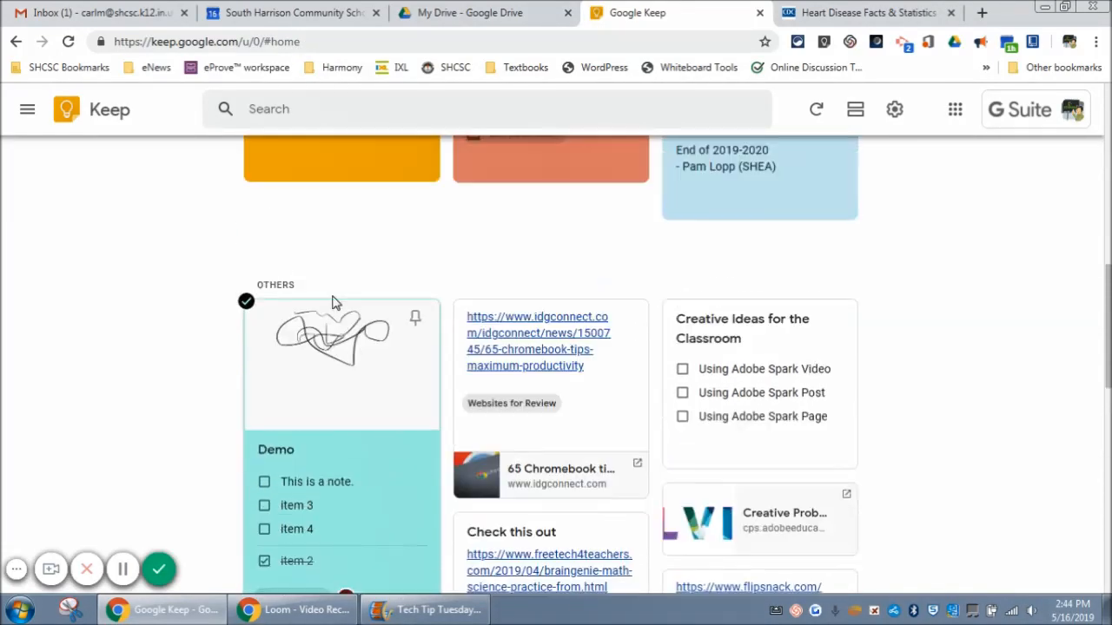
pyautogui.click(31, 110)
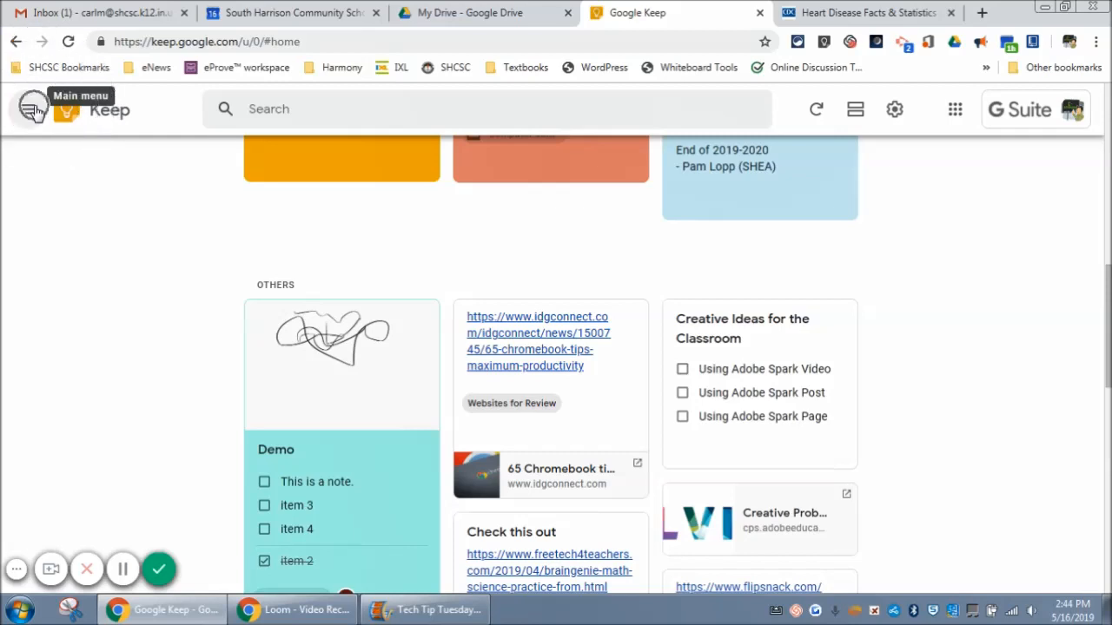
pyautogui.click(36, 113)
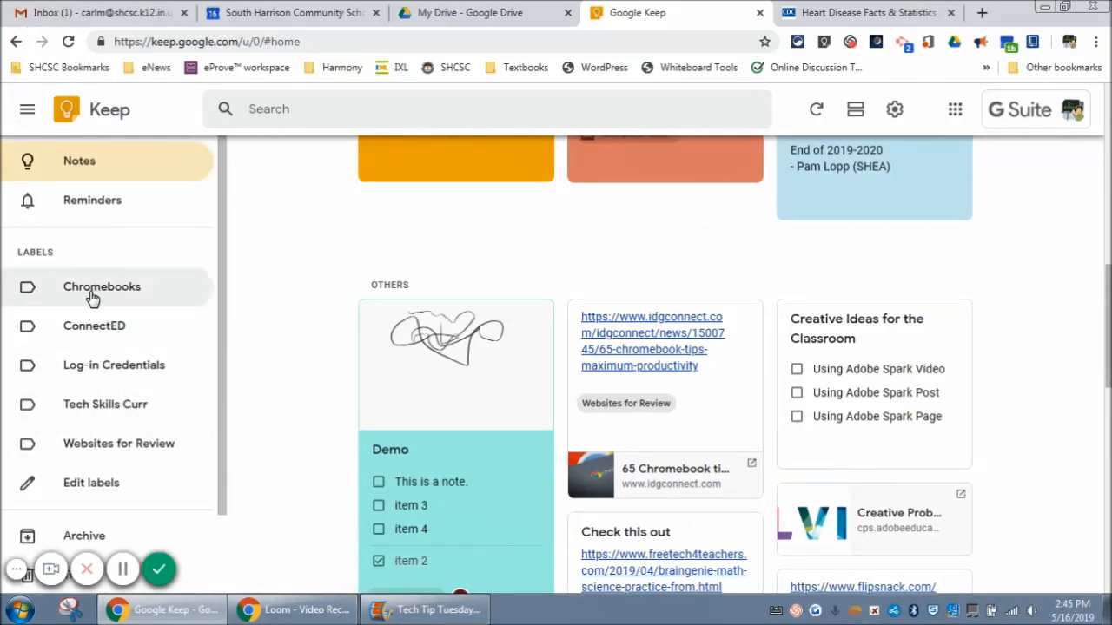
pyautogui.click(84, 410)
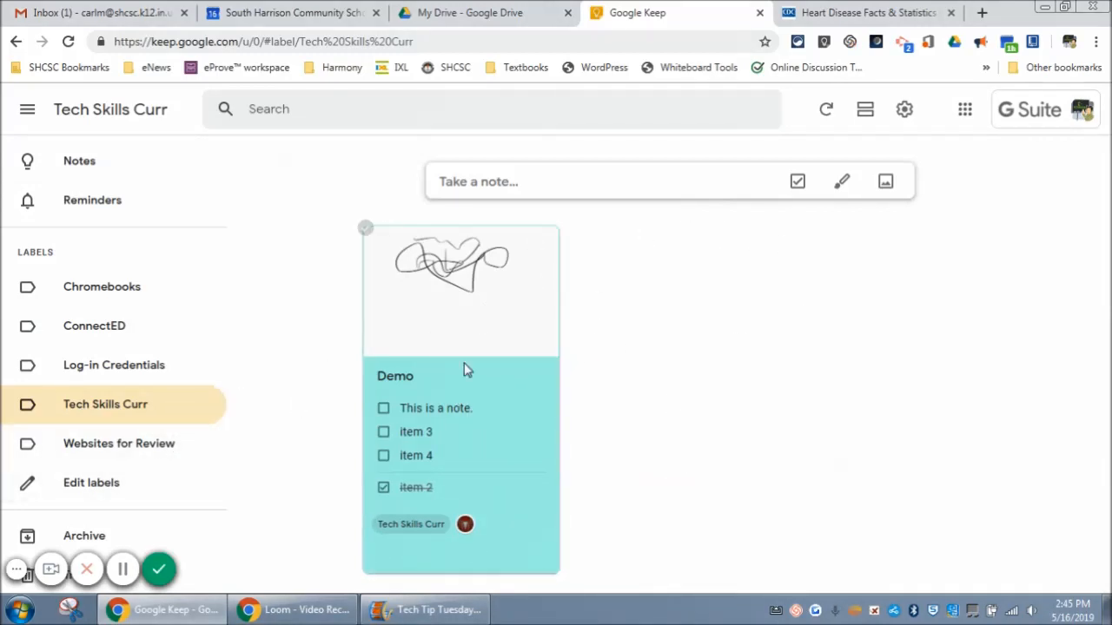
pyautogui.click(100, 450)
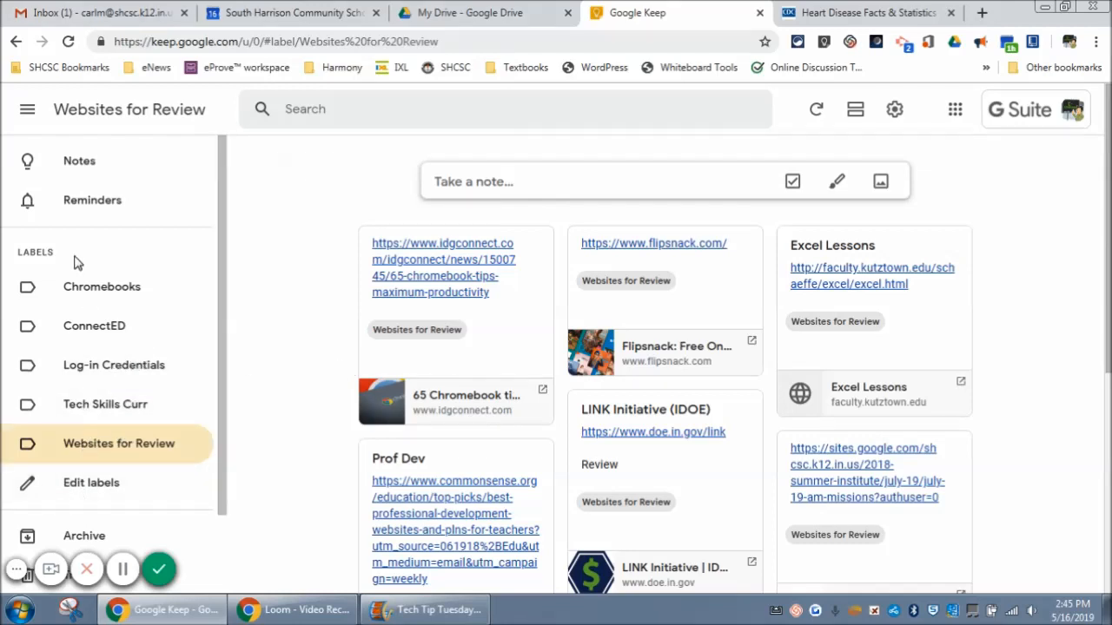
# Open the label editor to view the existing labels, and close it without making changes.
pyautogui.click(77, 491)
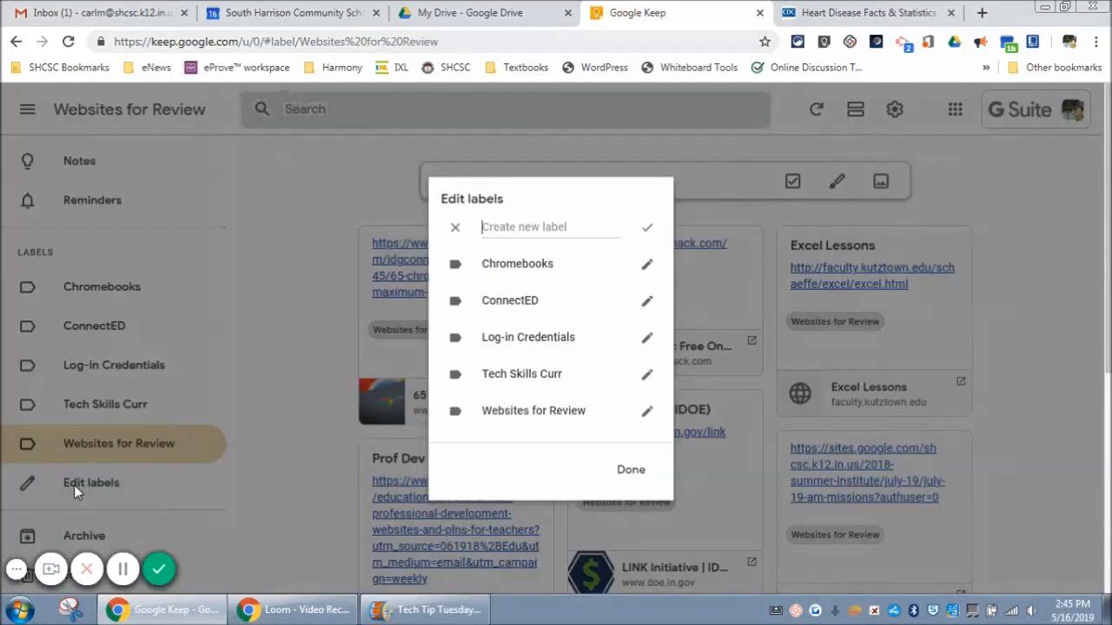
pyautogui.click(622, 474)
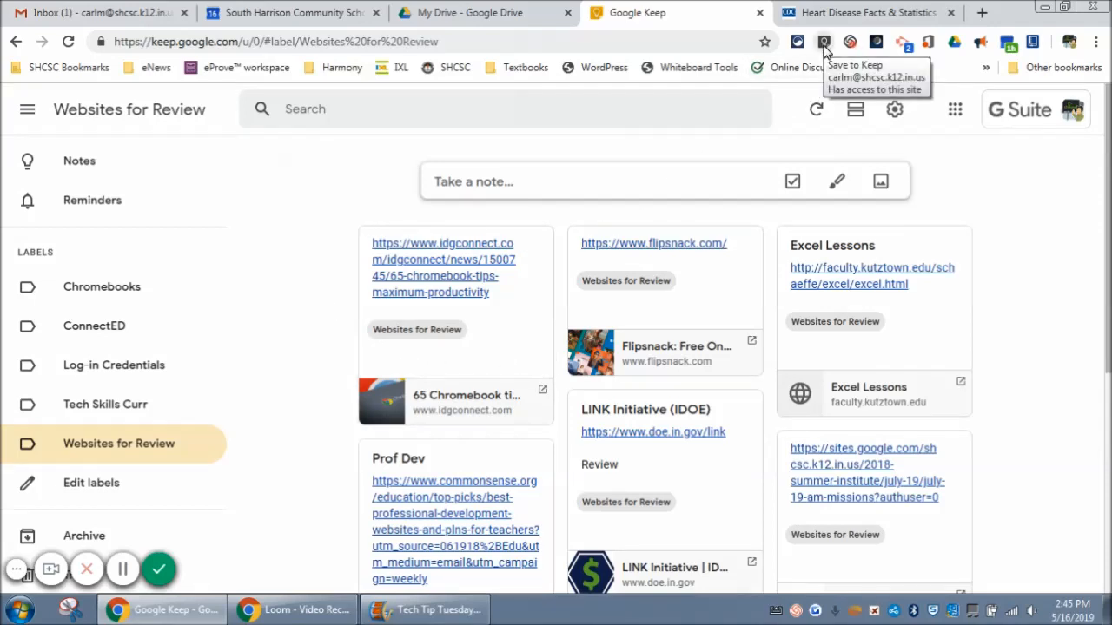
# Save the CDC Heart Disease Facts page to Keep with the note text "Take a note.".
pyautogui.click(795, 12)
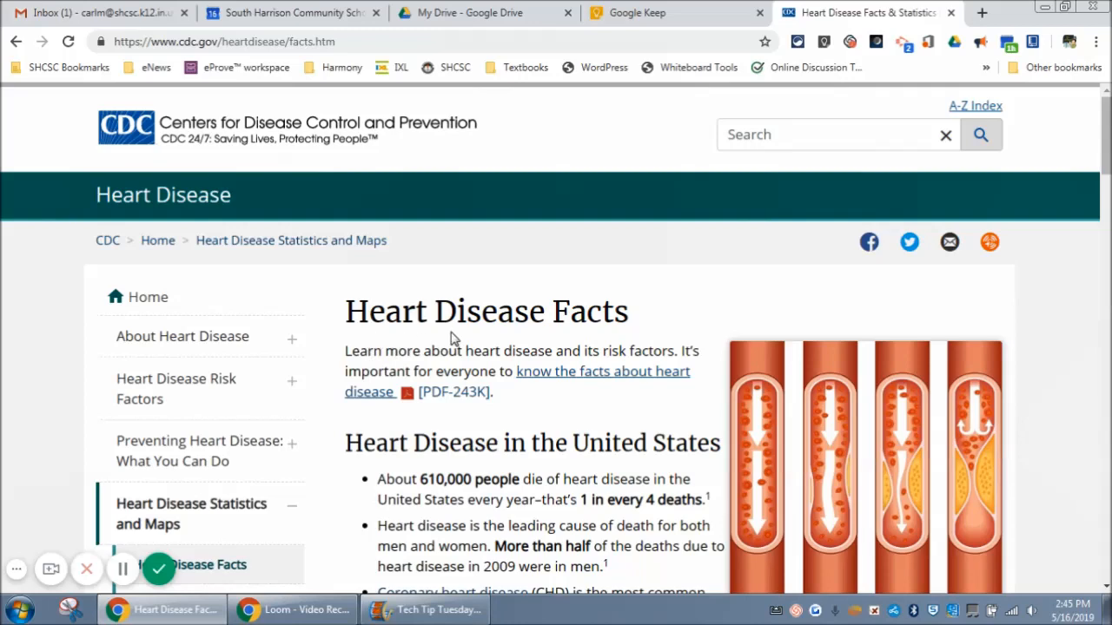
pyautogui.scroll(-3, 564, 306)
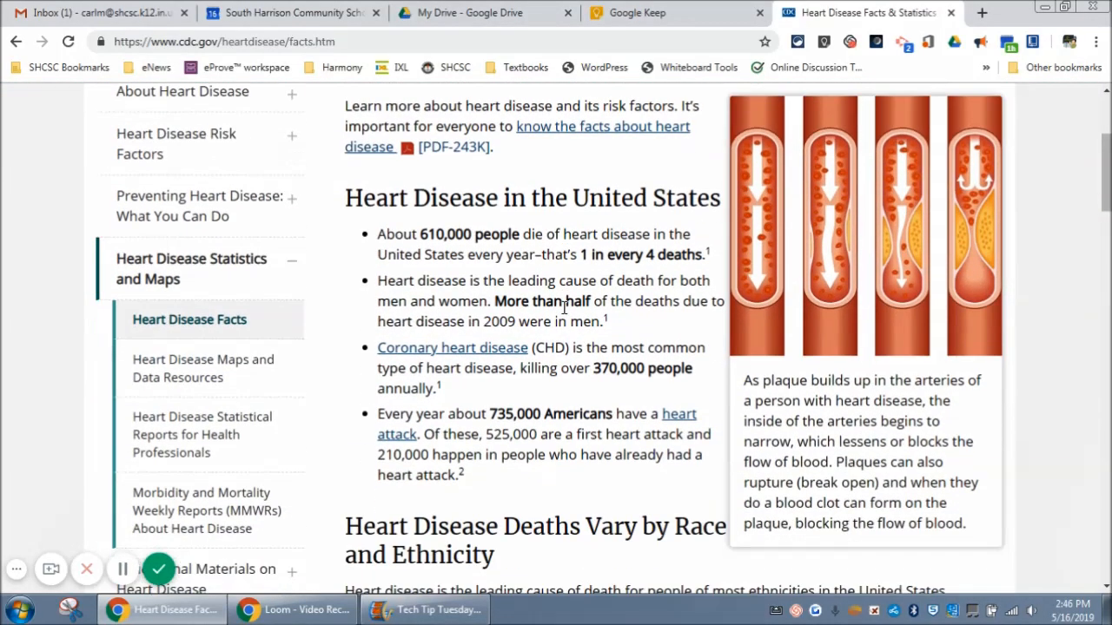
pyautogui.scroll(3, 565, 306)
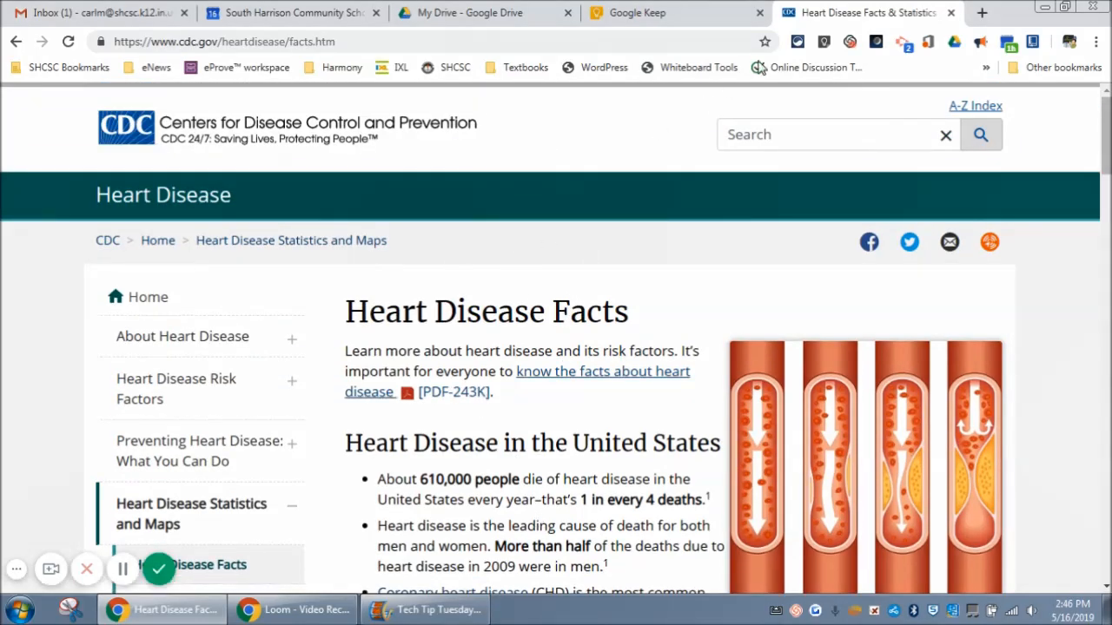
pyautogui.click(823, 43)
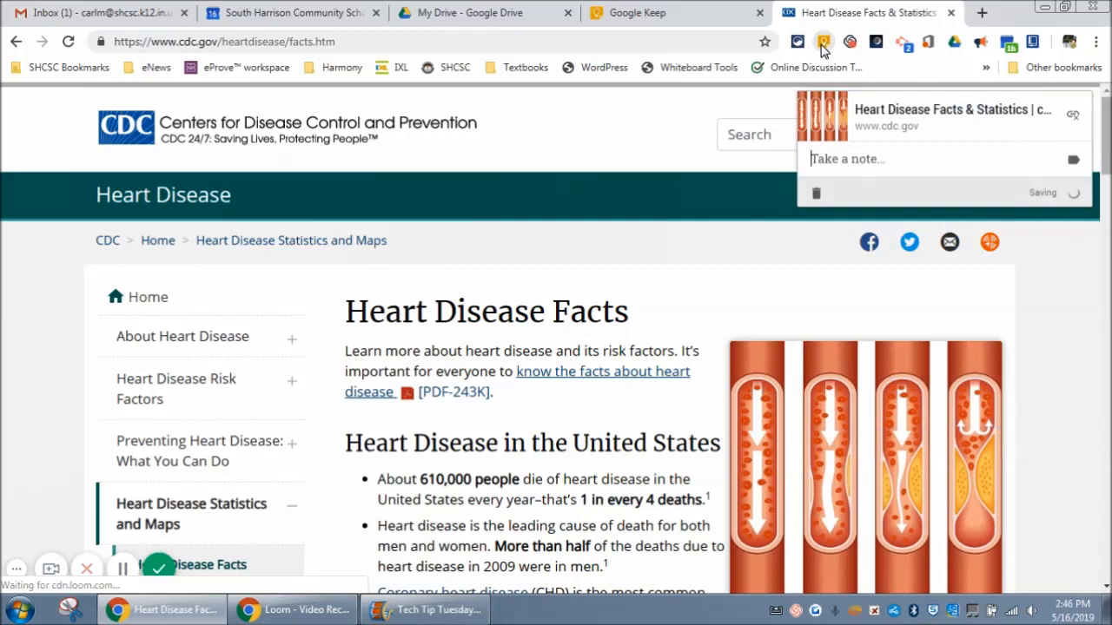
pyautogui.click(841, 173)
pyautogui.write('Take a note.')
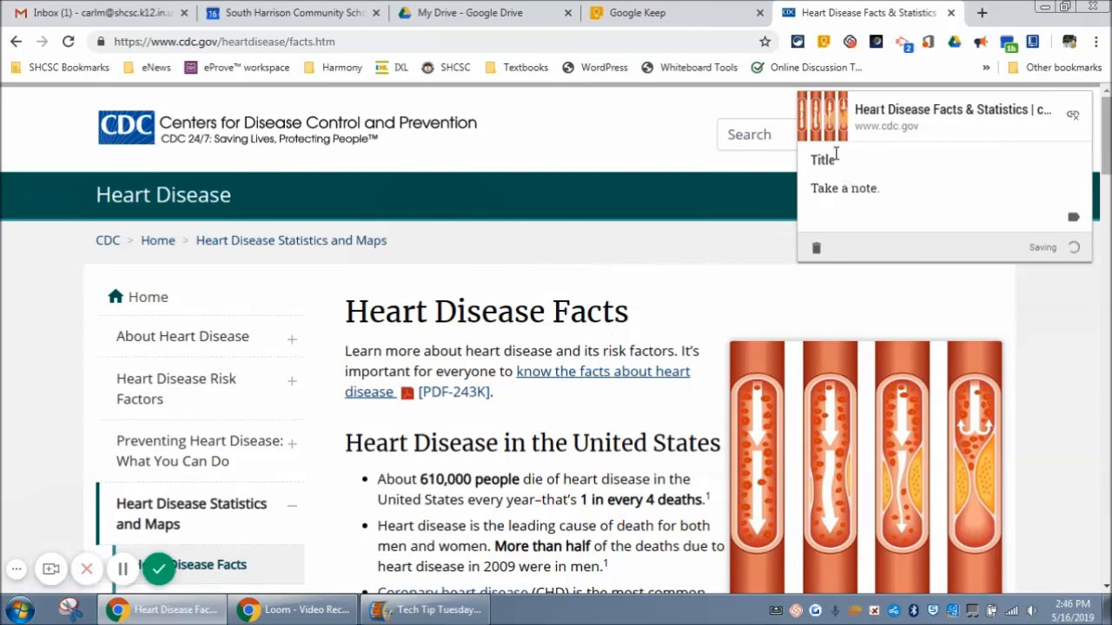
# Title the saved page's note Heart Disease.
pyautogui.write('Heart Dise')
pyautogui.press('BackSpace')
pyautogui.write('sea')
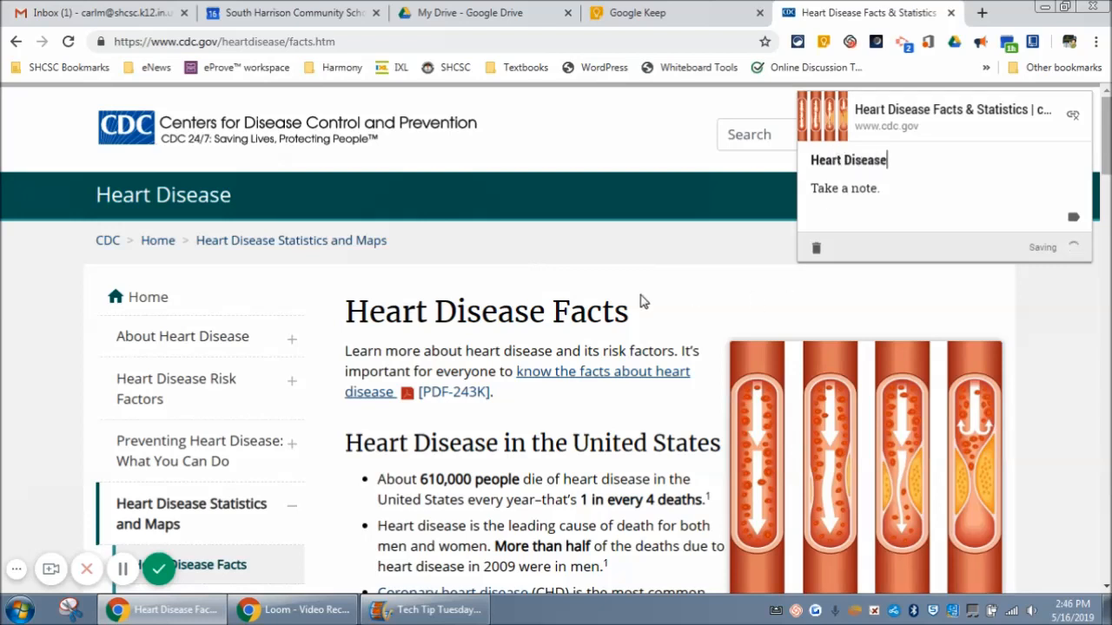
# Apply the label Websites for Review to the saved page's note and close the Save to Keep pop-up.
pyautogui.click(1072, 219)
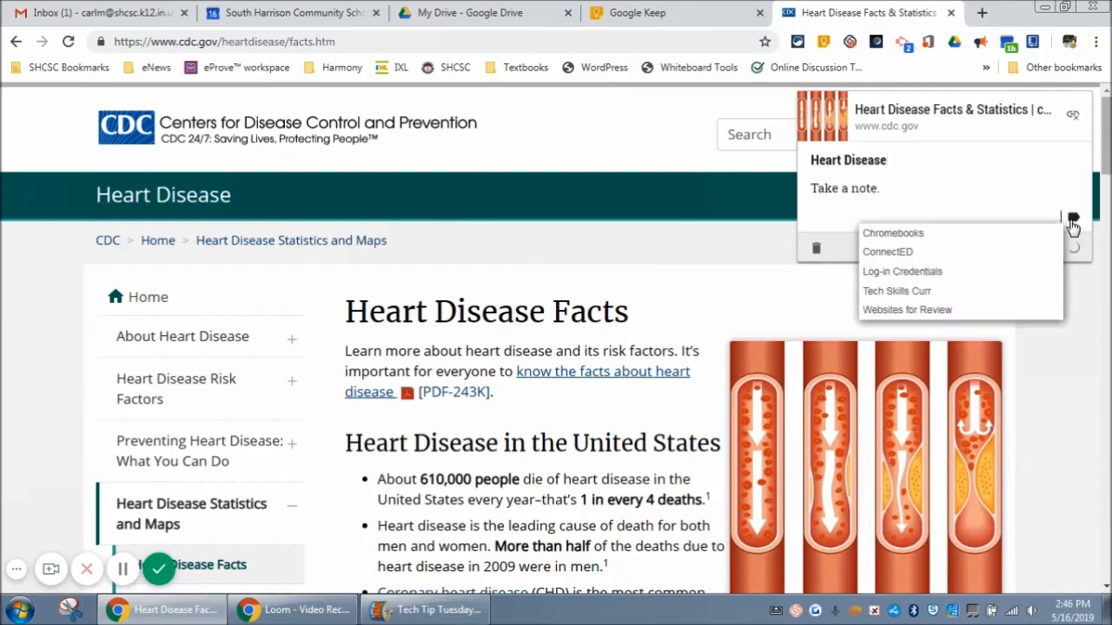
pyautogui.click(919, 311)
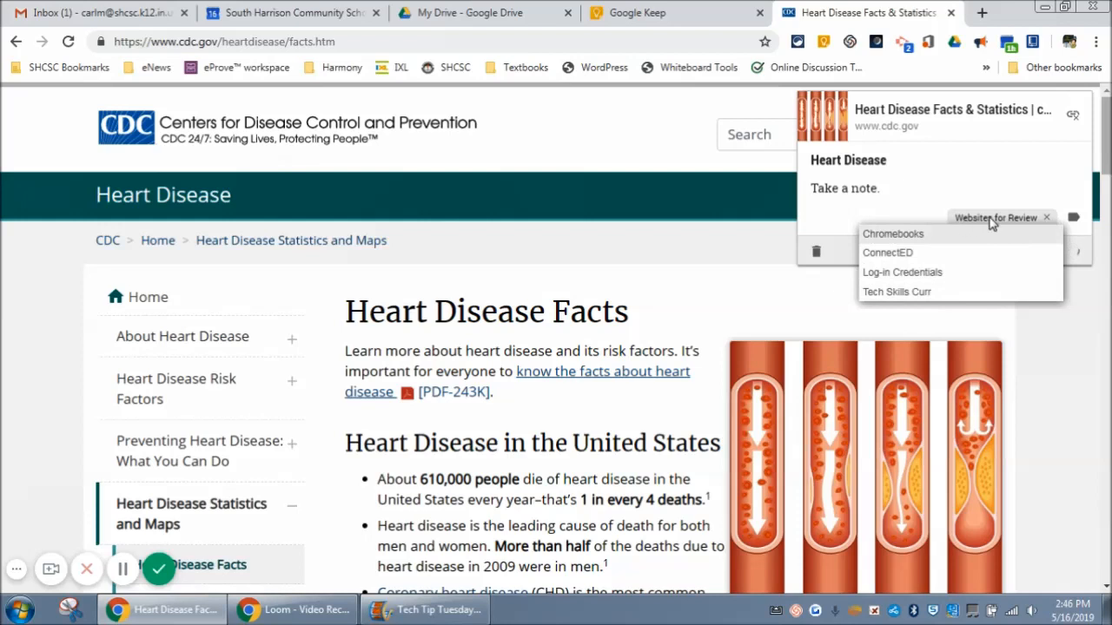
pyautogui.click(934, 183)
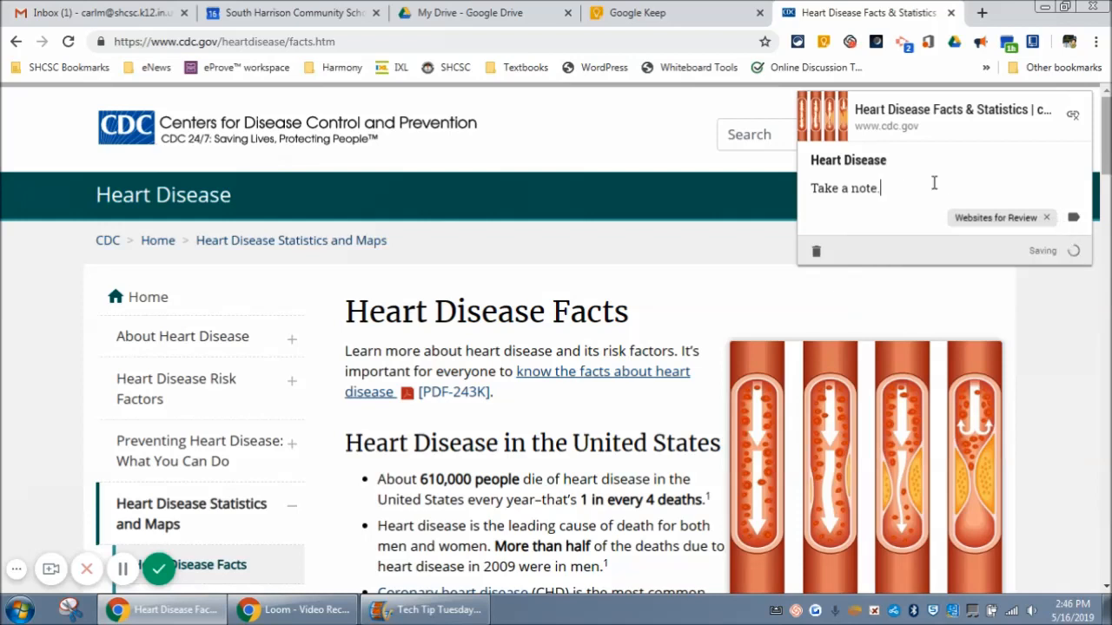
pyautogui.click(691, 284)
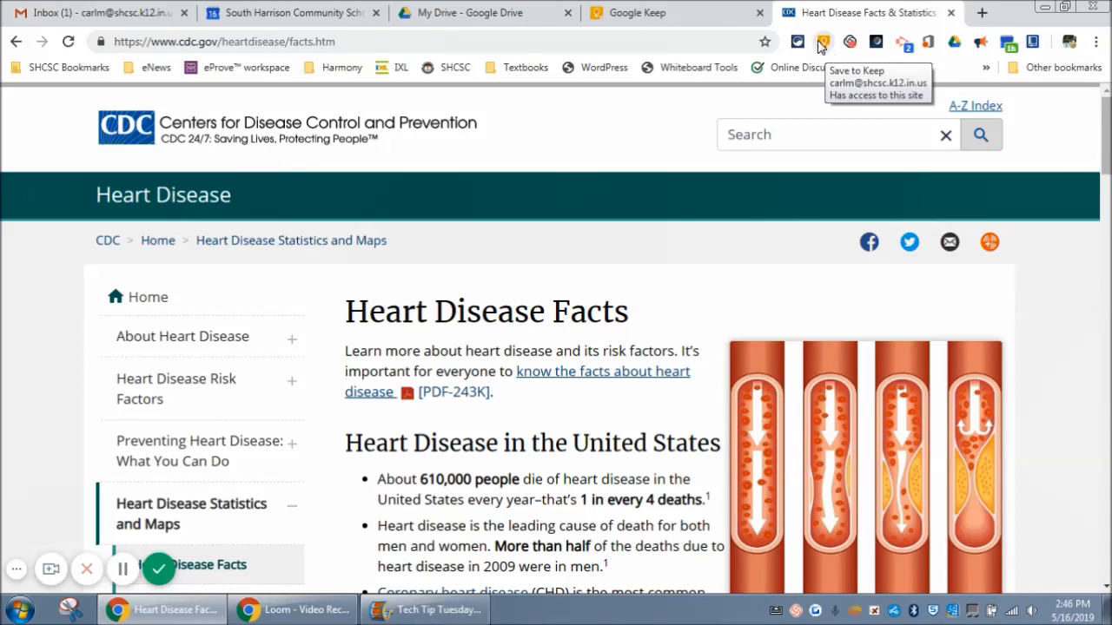
# Check the new Heart Disease note in Google Keep, and close the CDC web page.
pyautogui.click(662, 13)
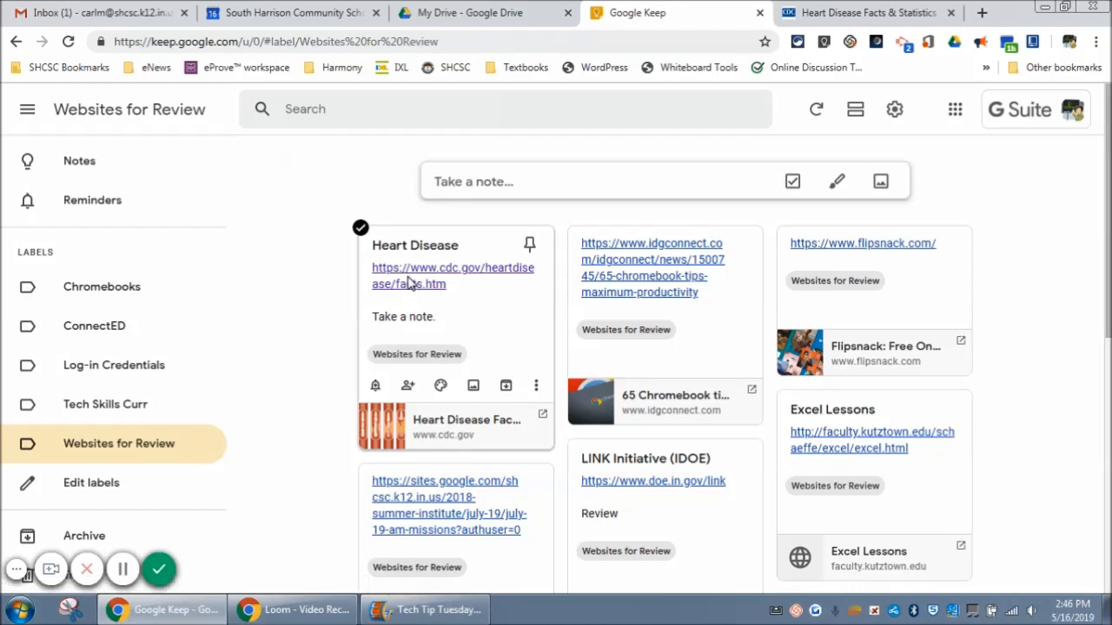
pyautogui.click(873, 13)
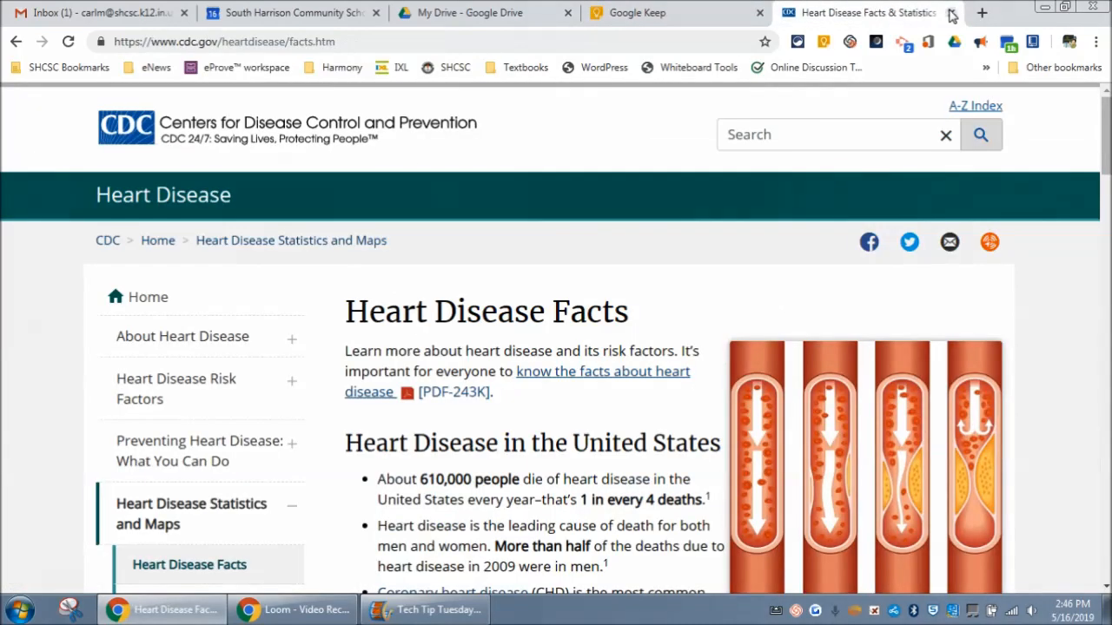
pyautogui.click(952, 13)
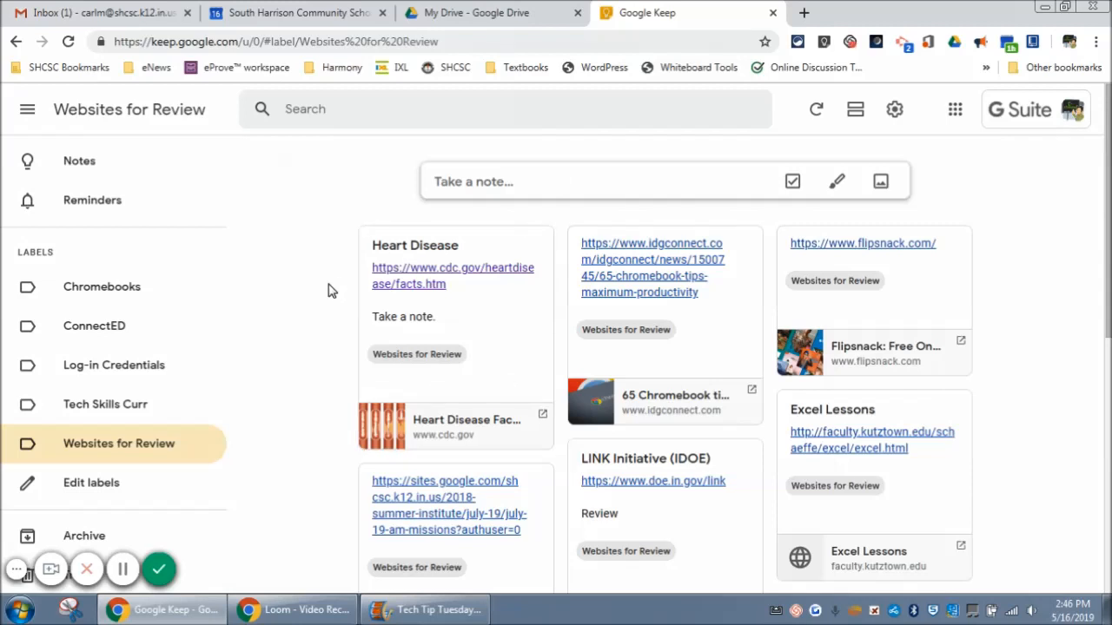
# Reopen the CDC page from the link in the Heart Disease note, and return to Google Keep.
pyautogui.click(425, 276)
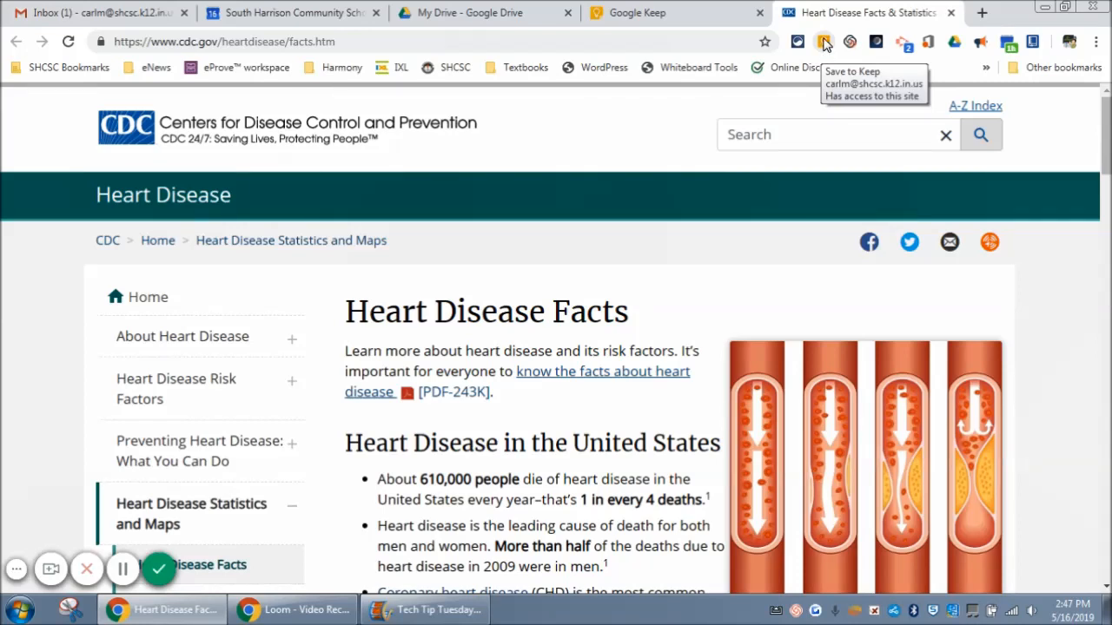
pyautogui.click(643, 14)
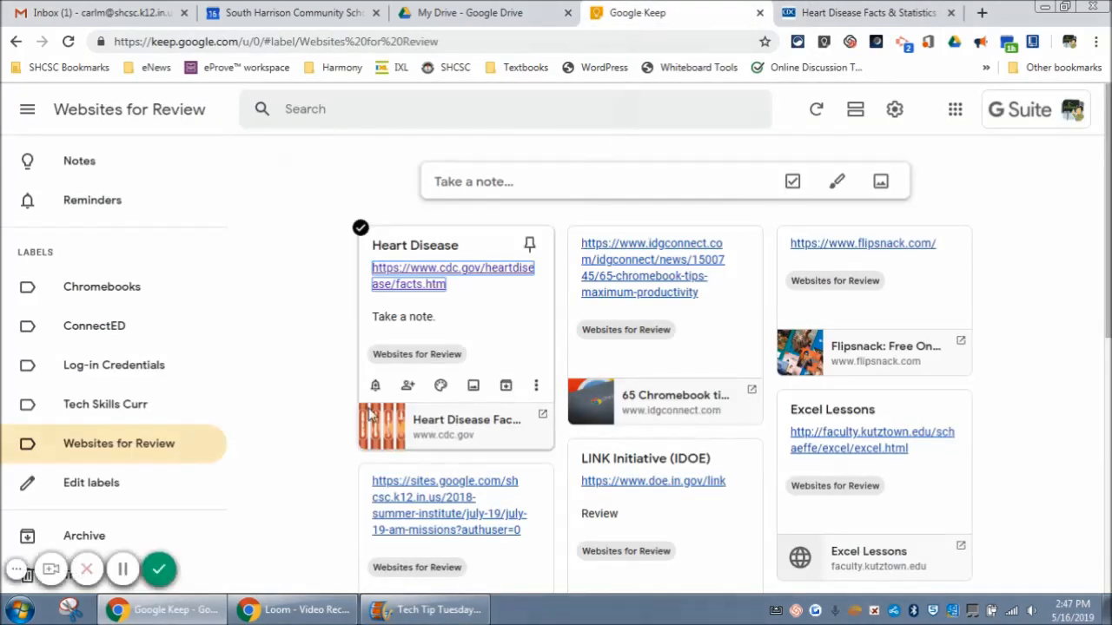